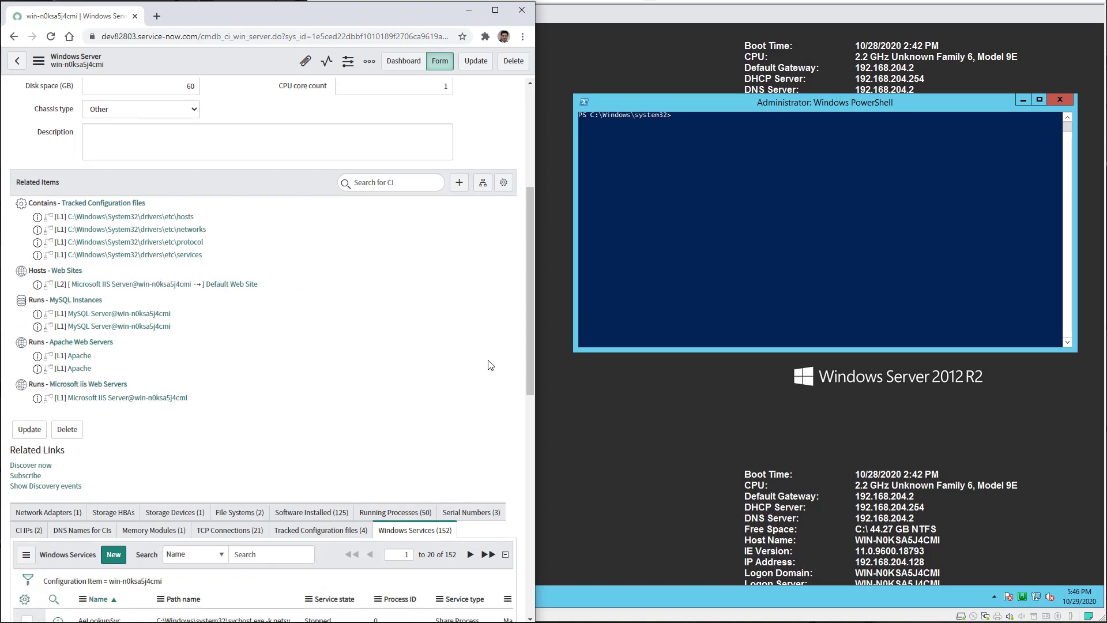
- Filter the server's Windows Services list by the name spooler and open the Spooler record in a new browser tab
scroll(438, 369, down, 5)
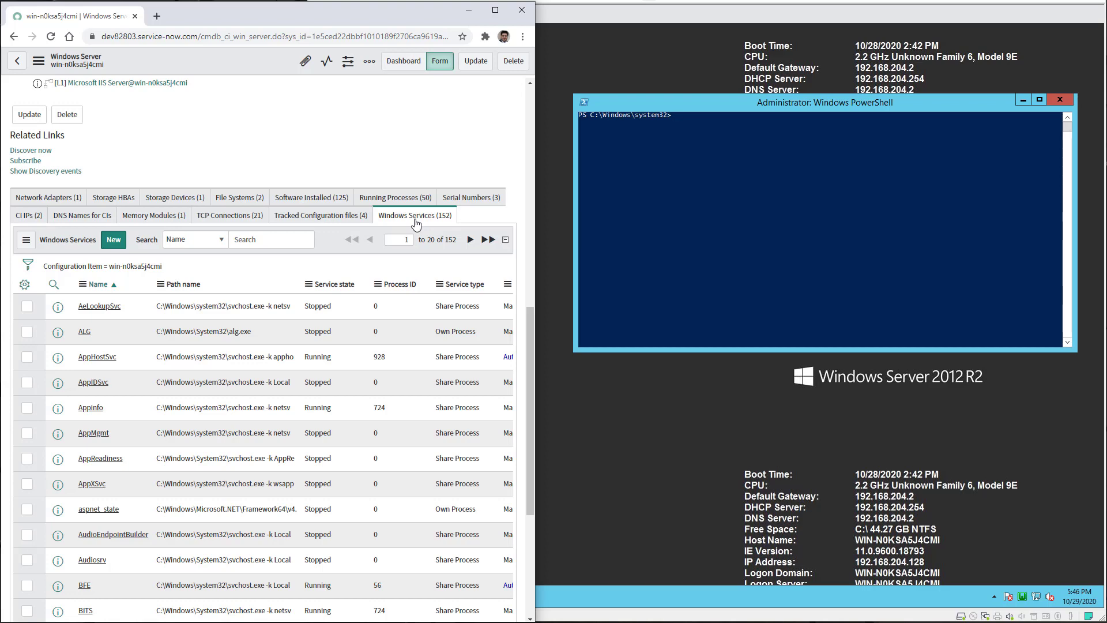
click(54, 284)
click(116, 304)
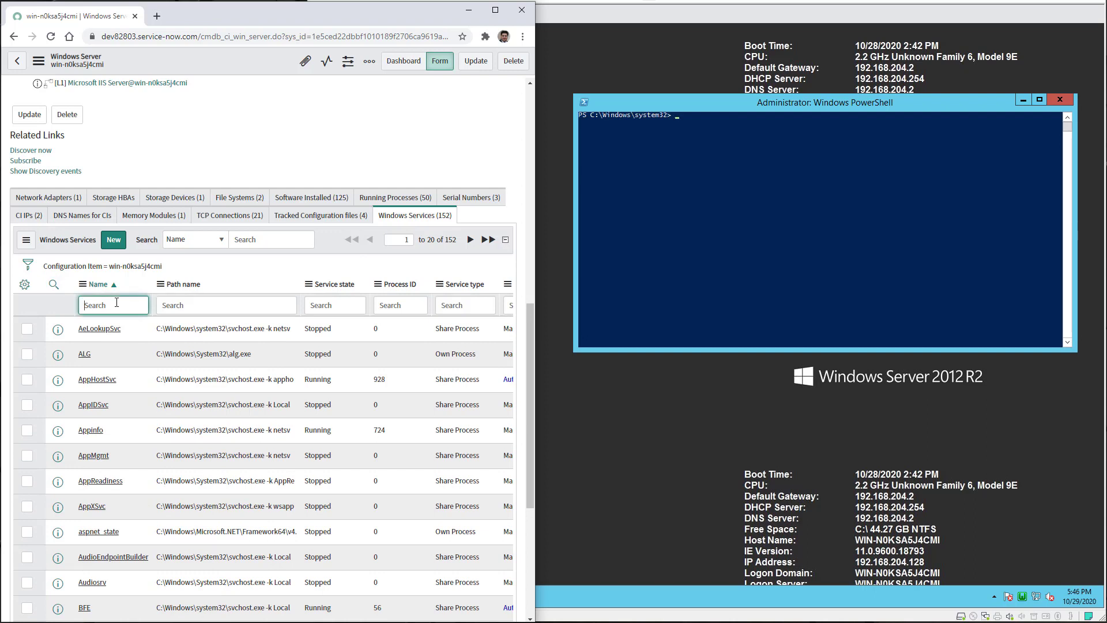
text(spooler)
key(Return)
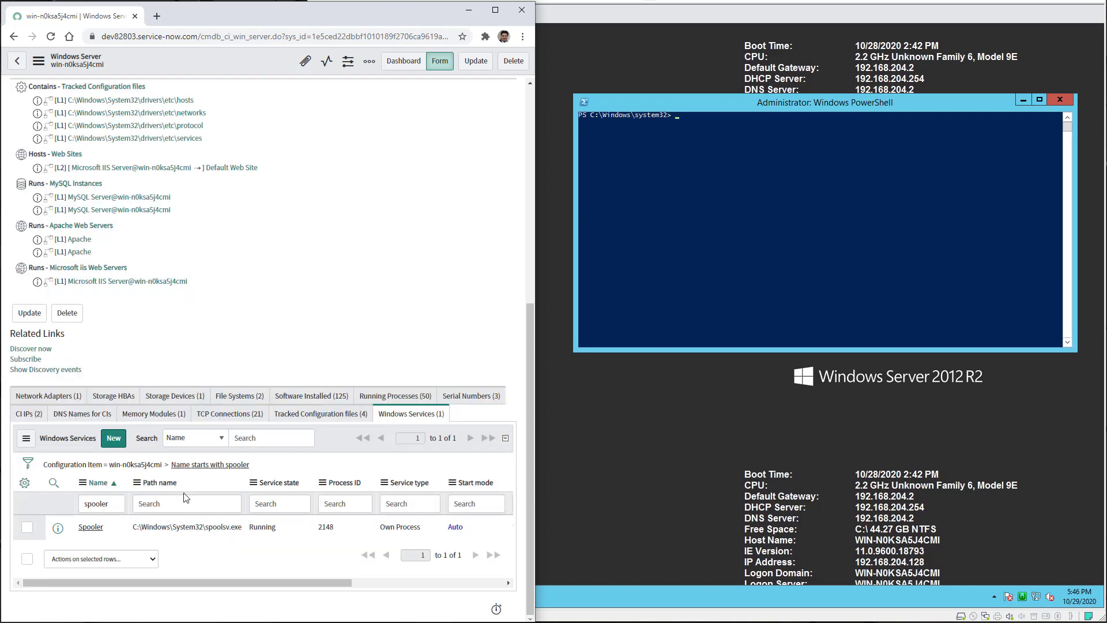
ctrl+click(89, 527)
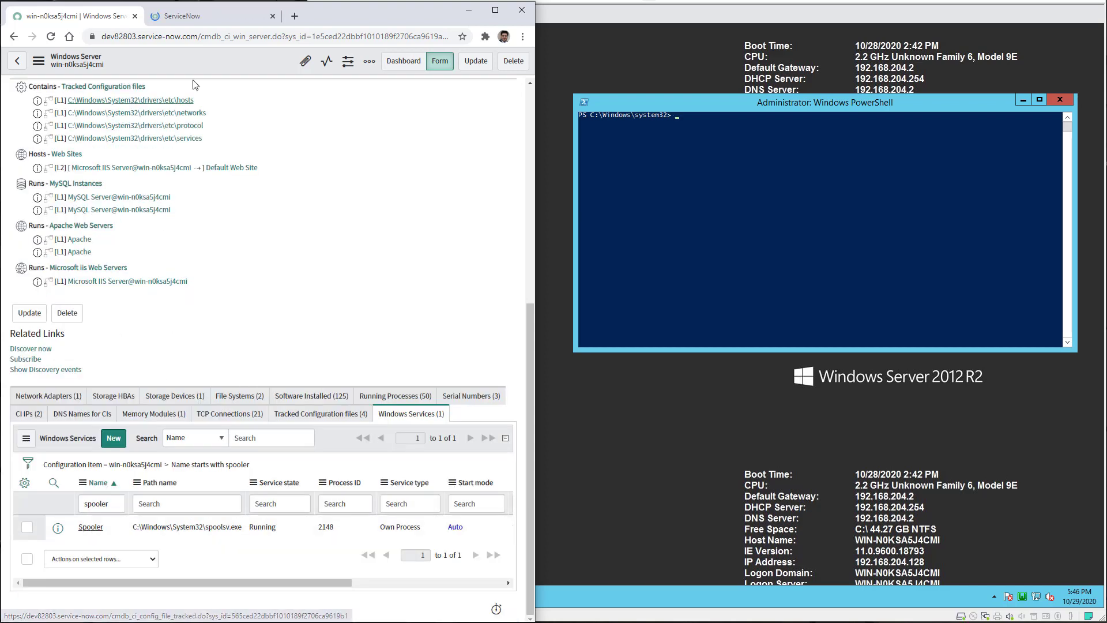
click(196, 17)
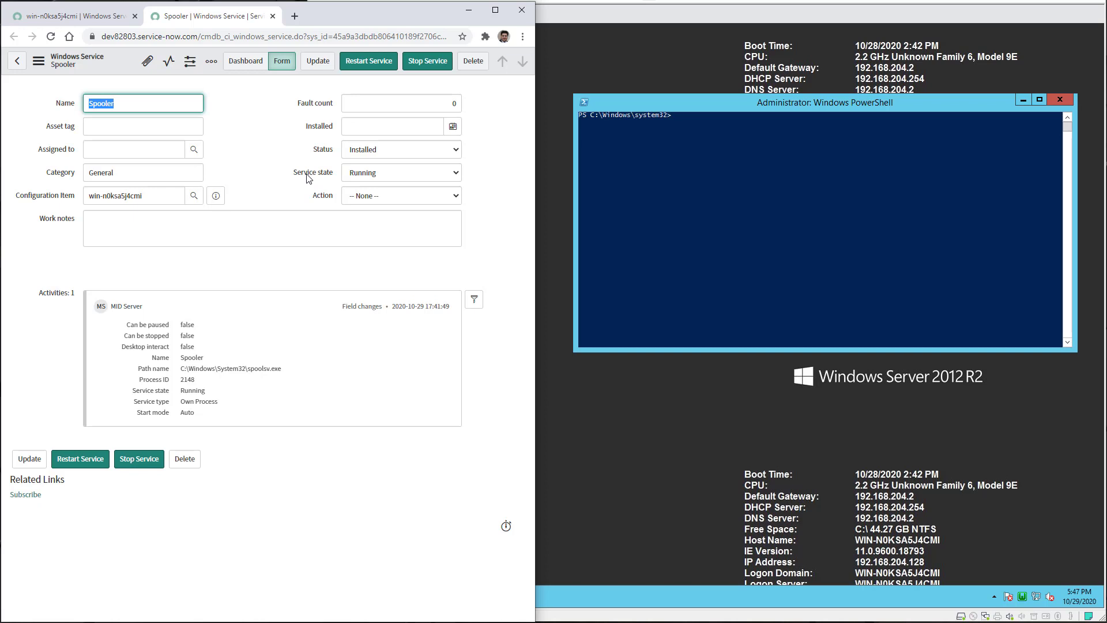
- Examine the available Service state and Action options on the Spooler record without changing either one
click(456, 175)
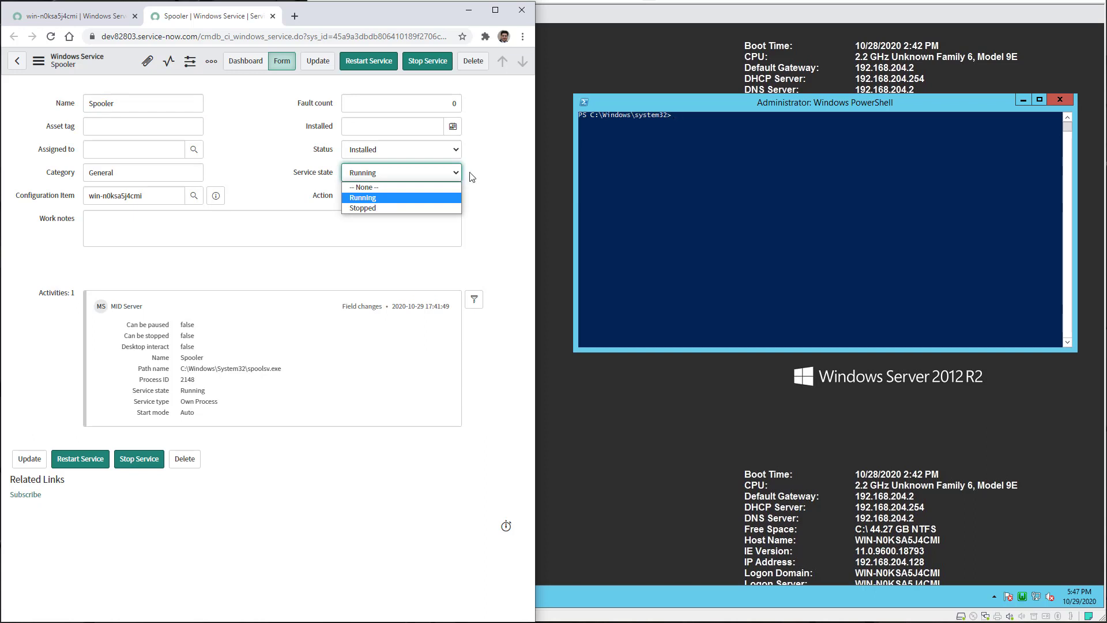
click(477, 176)
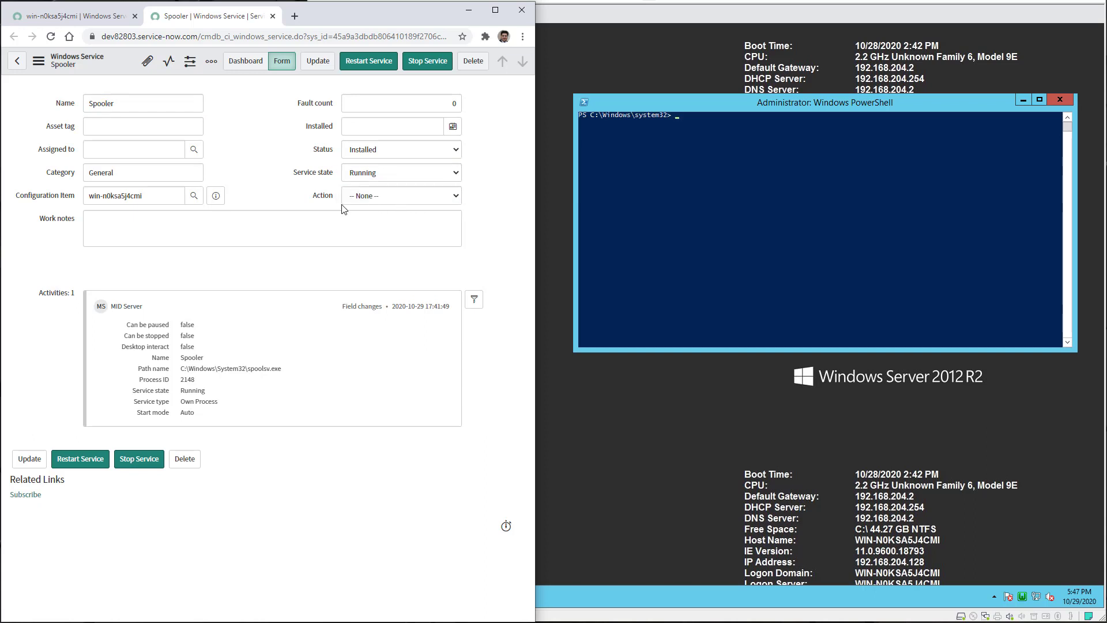
click(370, 196)
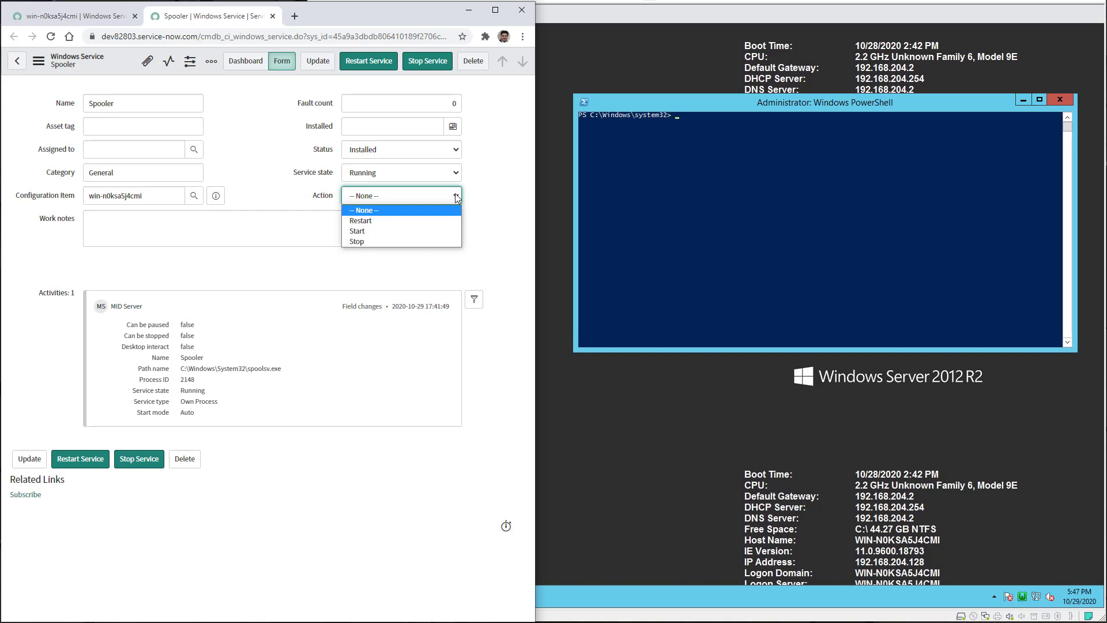
click(489, 197)
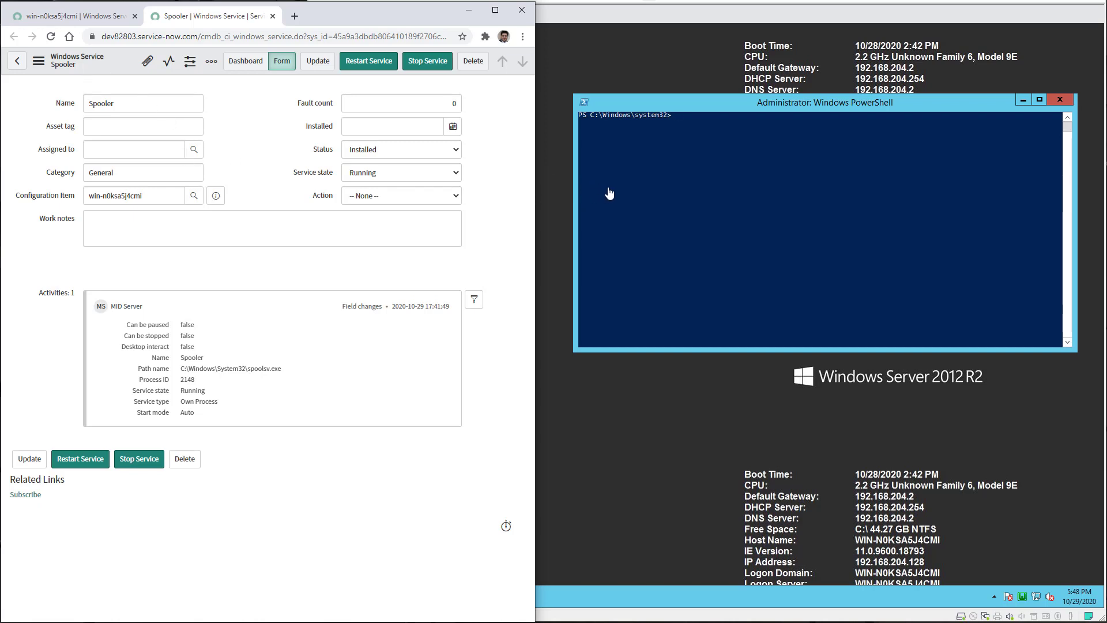
- Switch to Windows PowerShell on the server and run while ($true) {Get-Service Spooler; start-sleep -seconds 1}
click(714, 109)
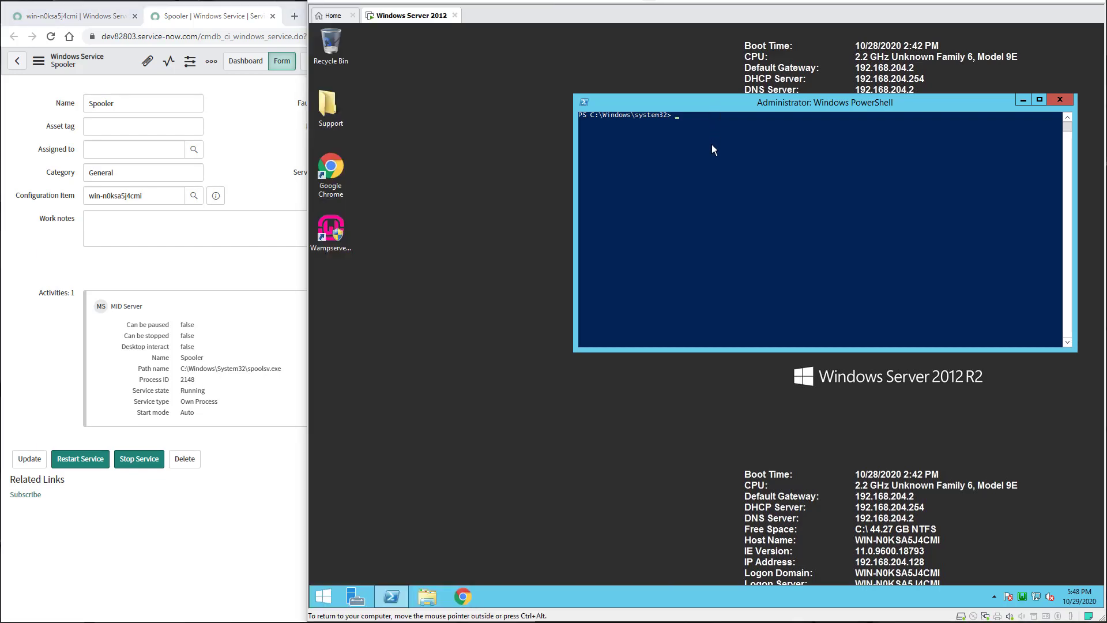
click(710, 122)
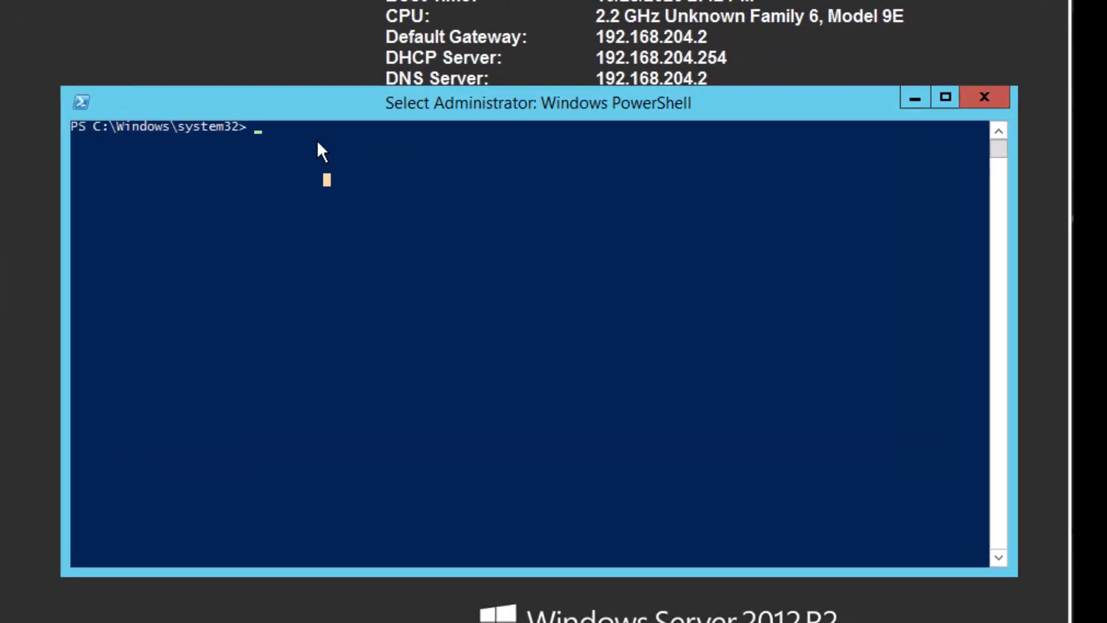
right_click(317, 141)
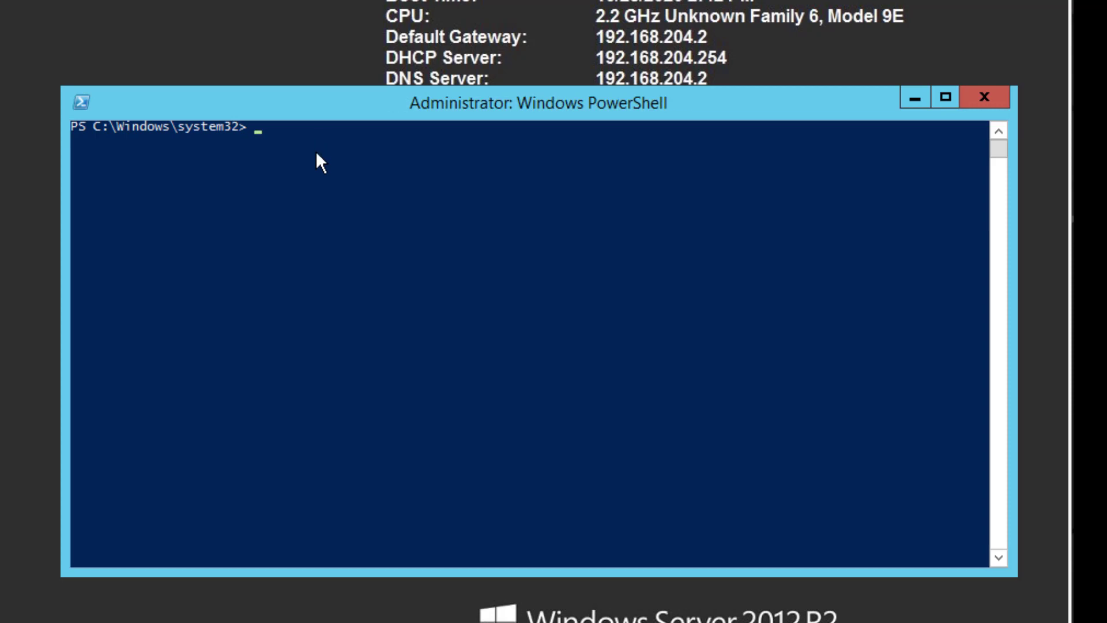
right_click(316, 152)
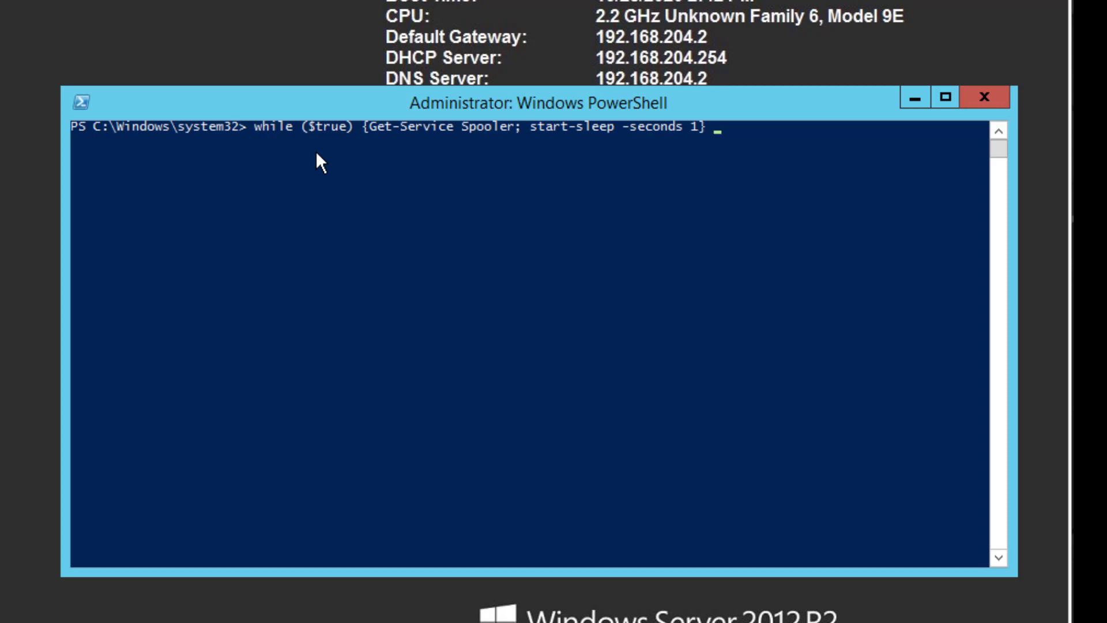
key(Return)
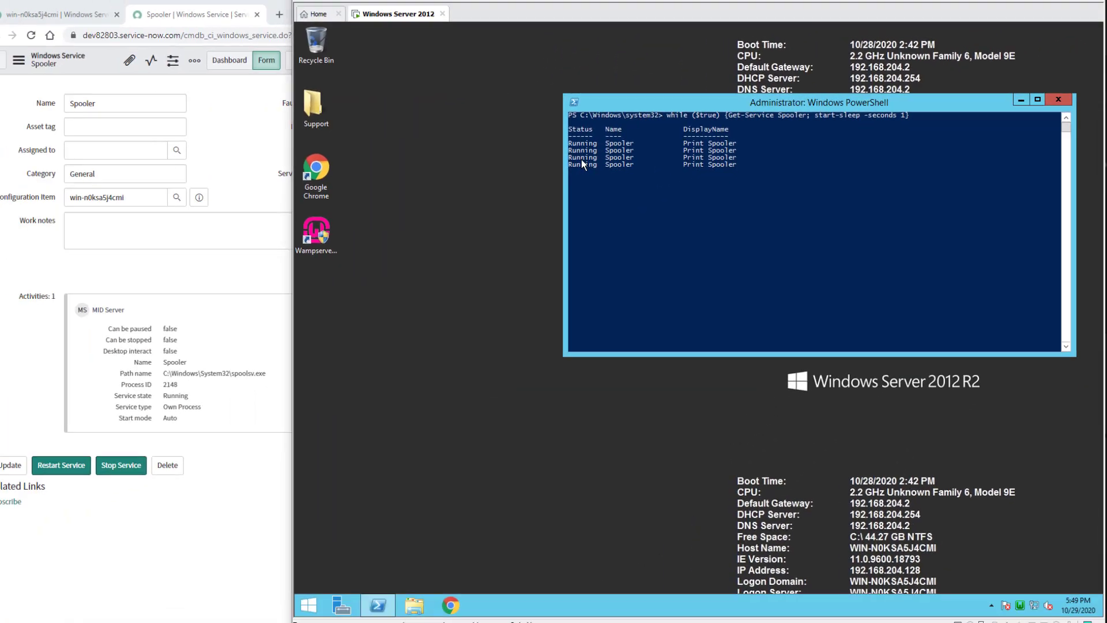
- Switch back to ServiceNow, stop the Spooler service from its record and reload the form
click(162, 16)
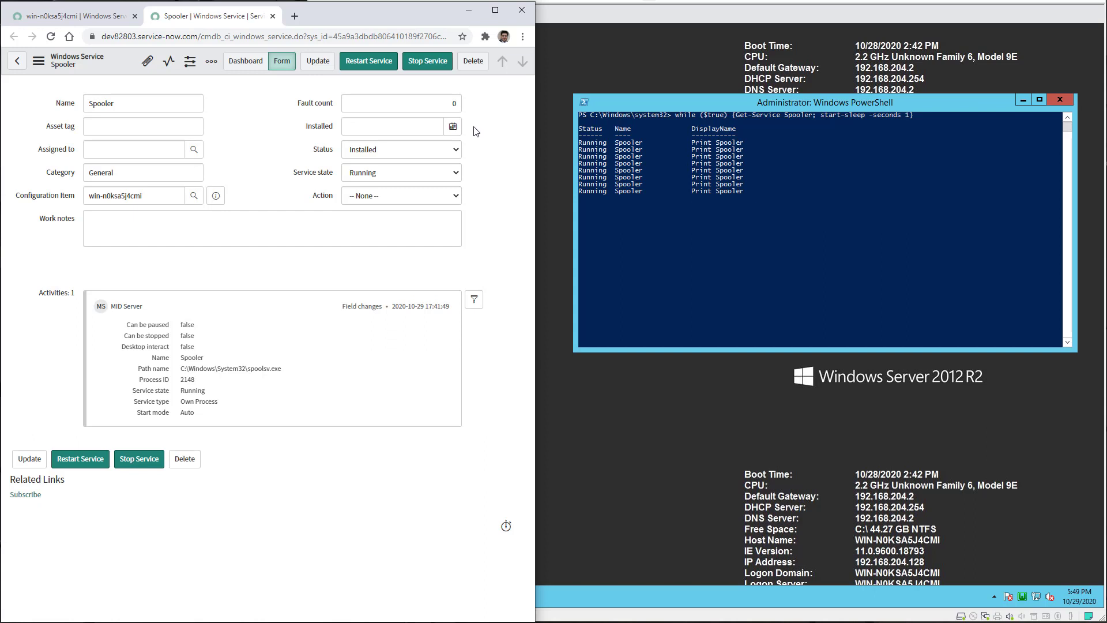
click(419, 66)
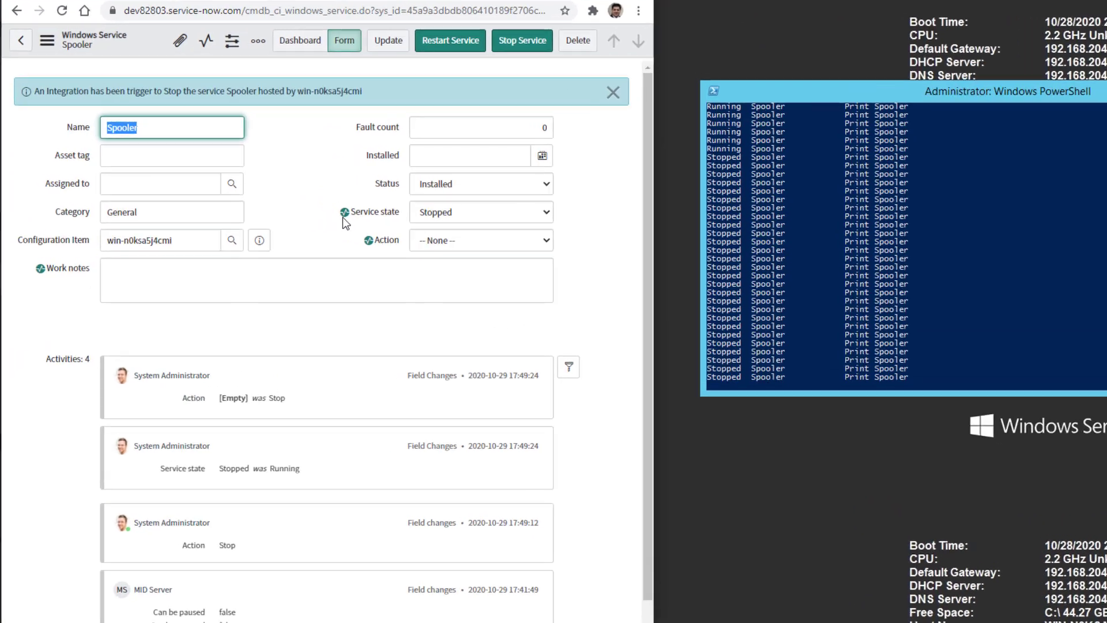
mouse_move(281, 205)
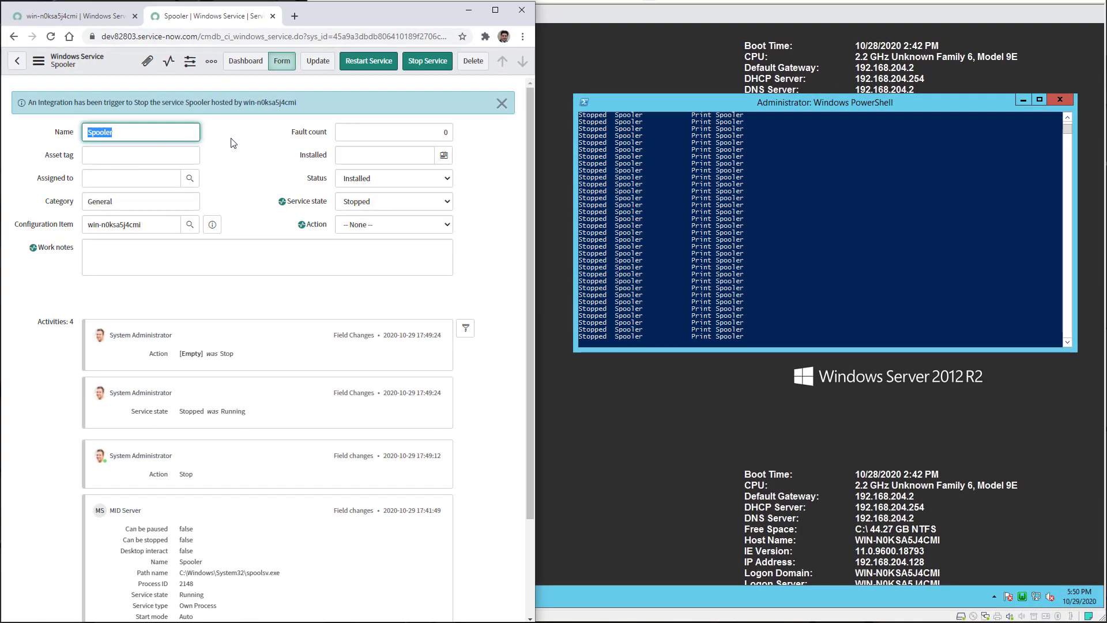
right_click(119, 64)
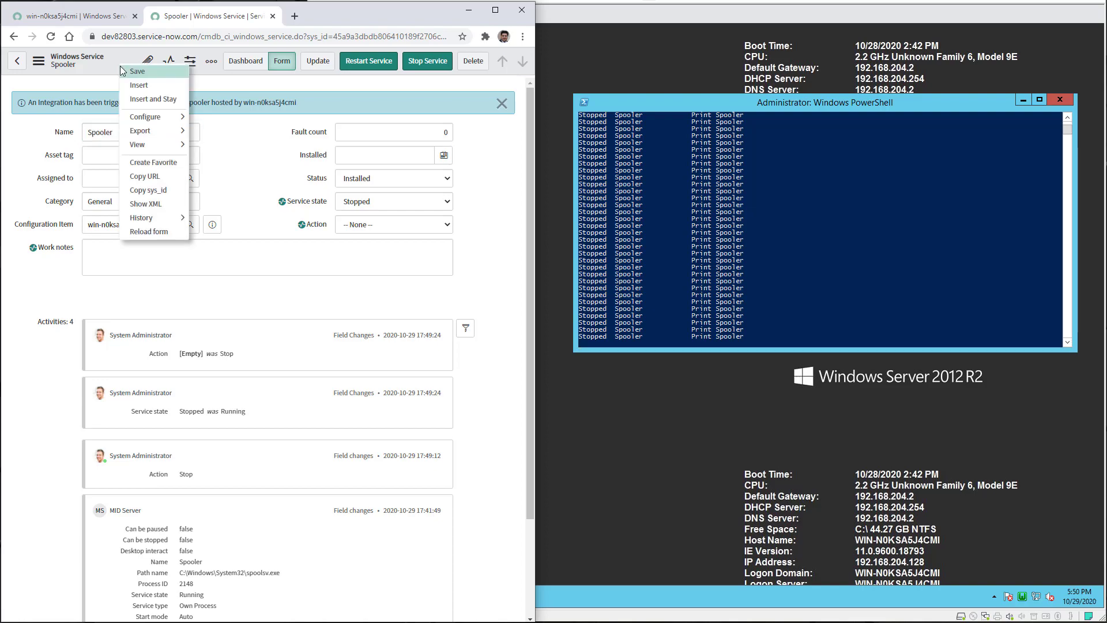
click(139, 233)
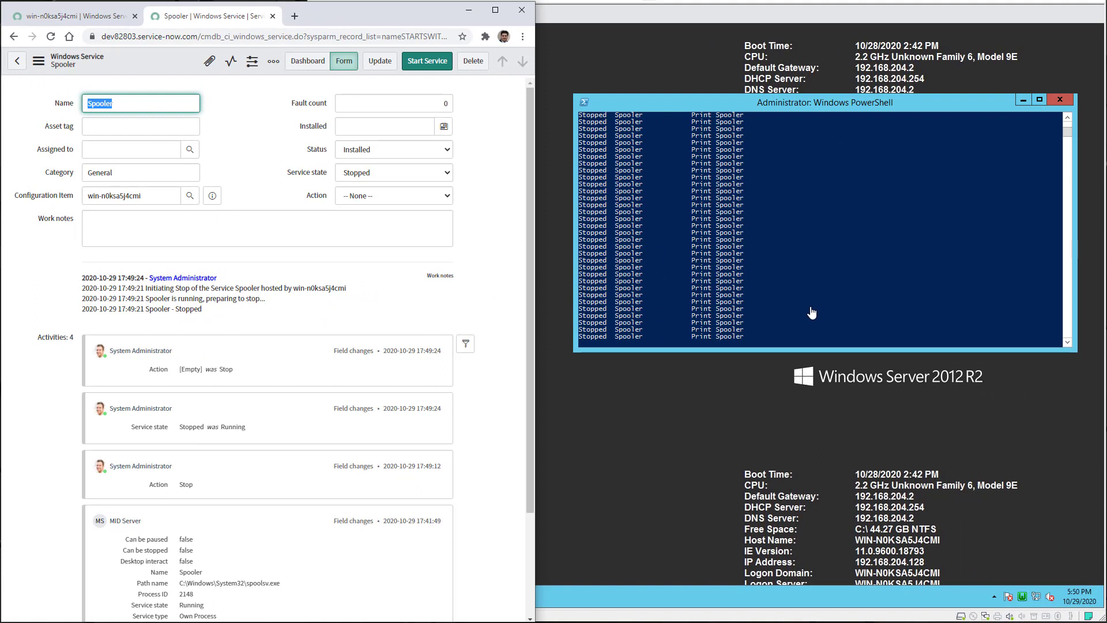
- Start the Spooler service from its record and reload the form to refresh the work notes
click(494, 211)
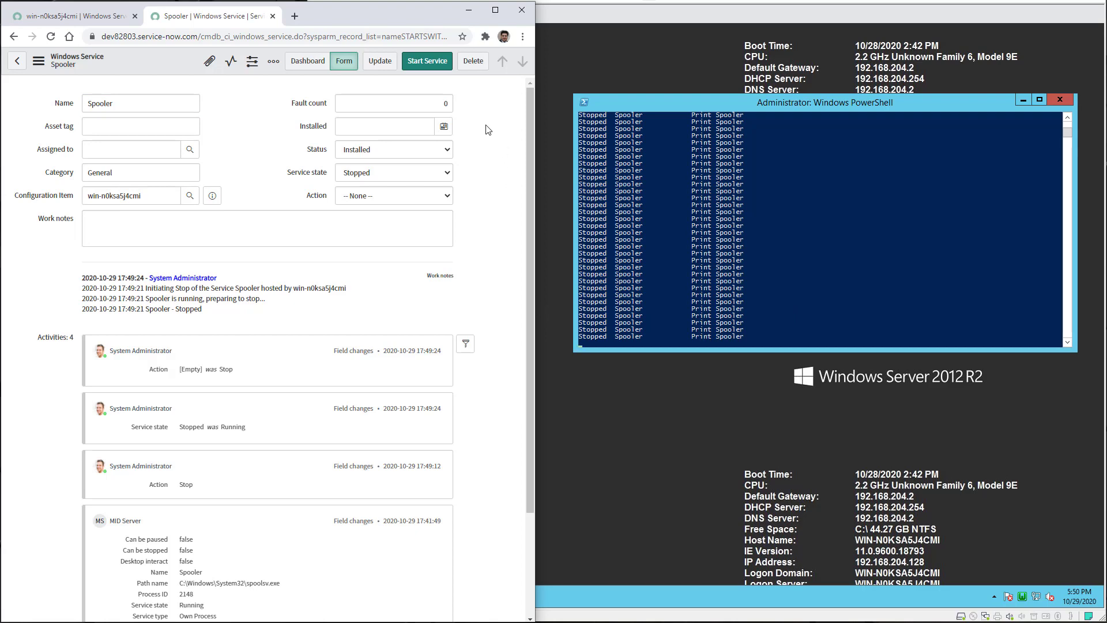
click(419, 64)
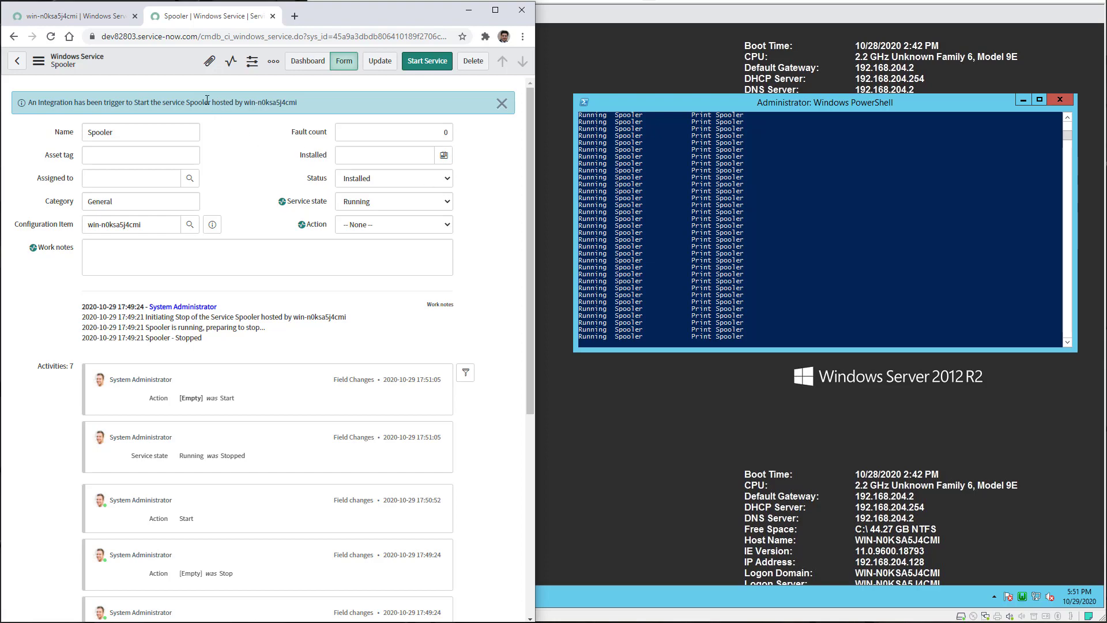
right_click(150, 60)
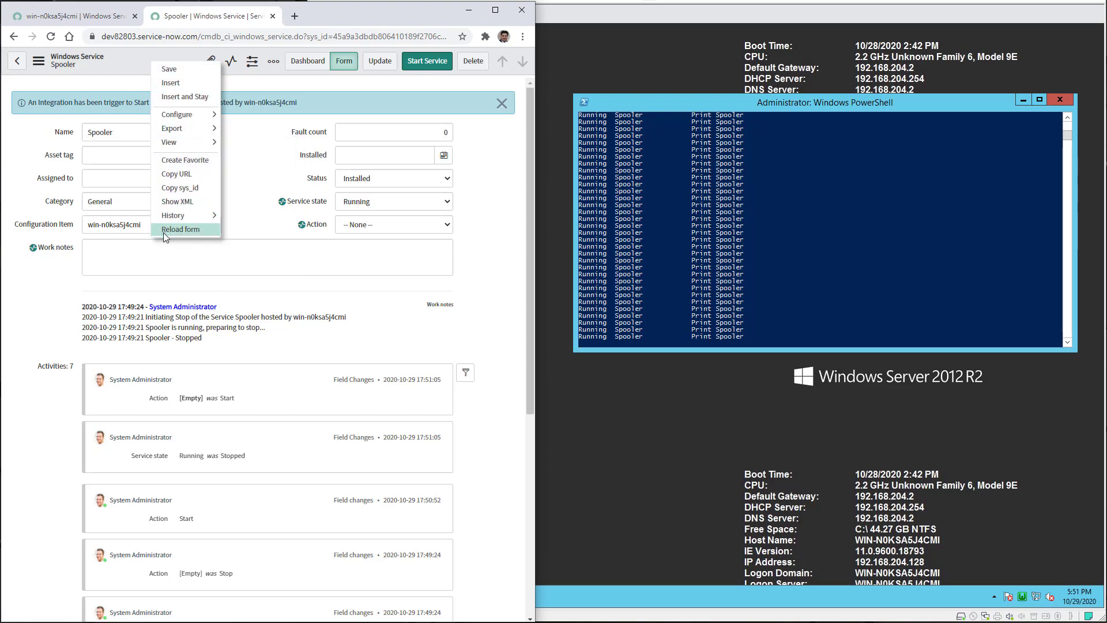
click(164, 233)
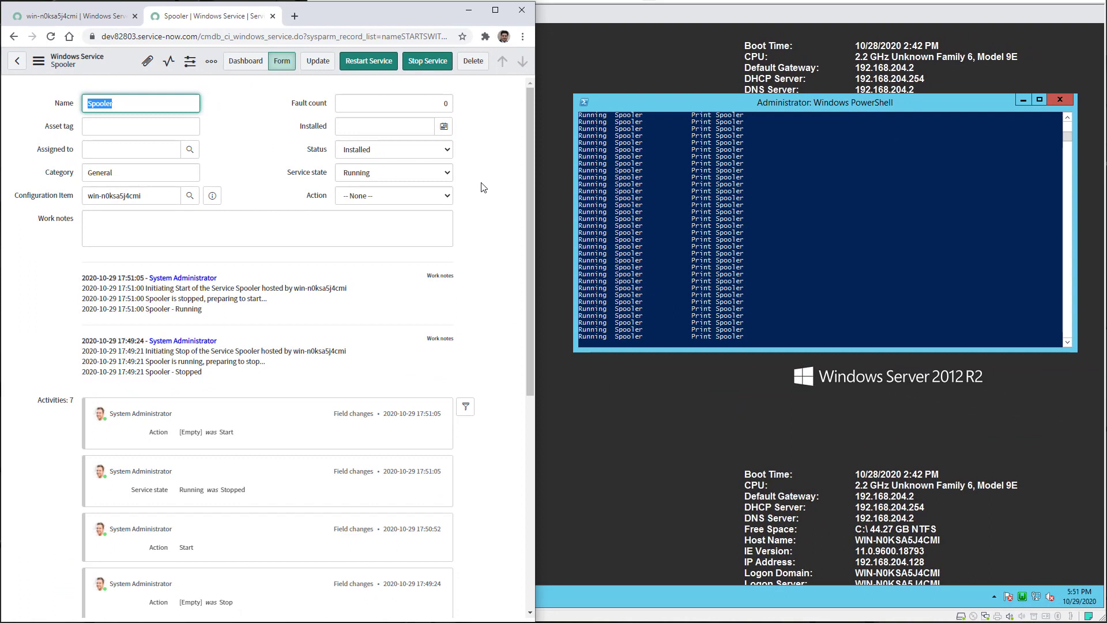
- Restart the Spooler service from its record and reload the form
click(483, 145)
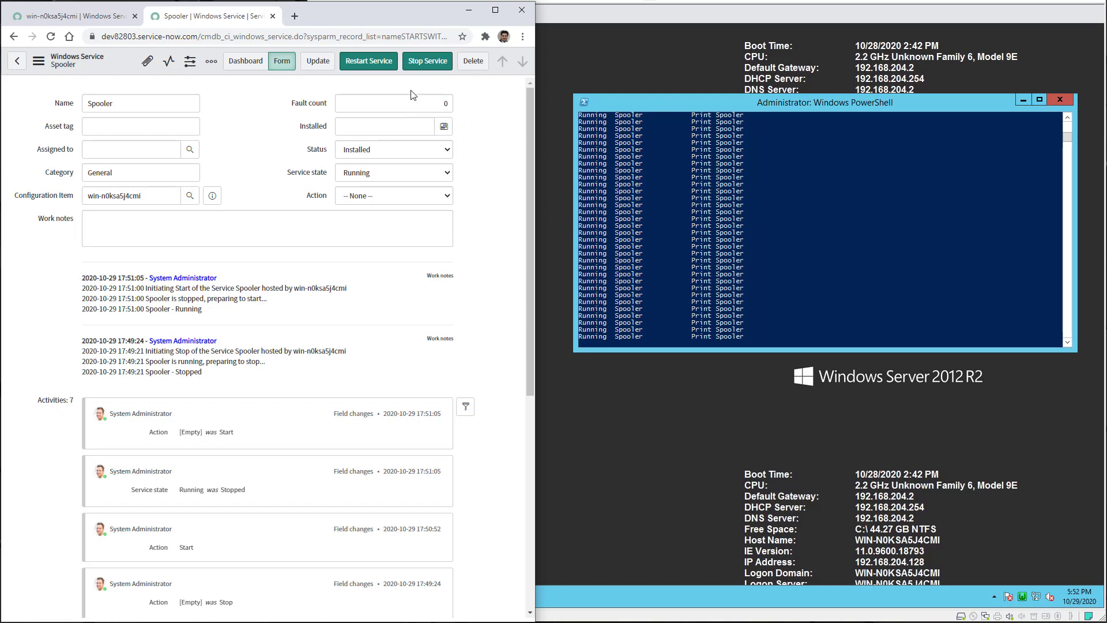
click(358, 68)
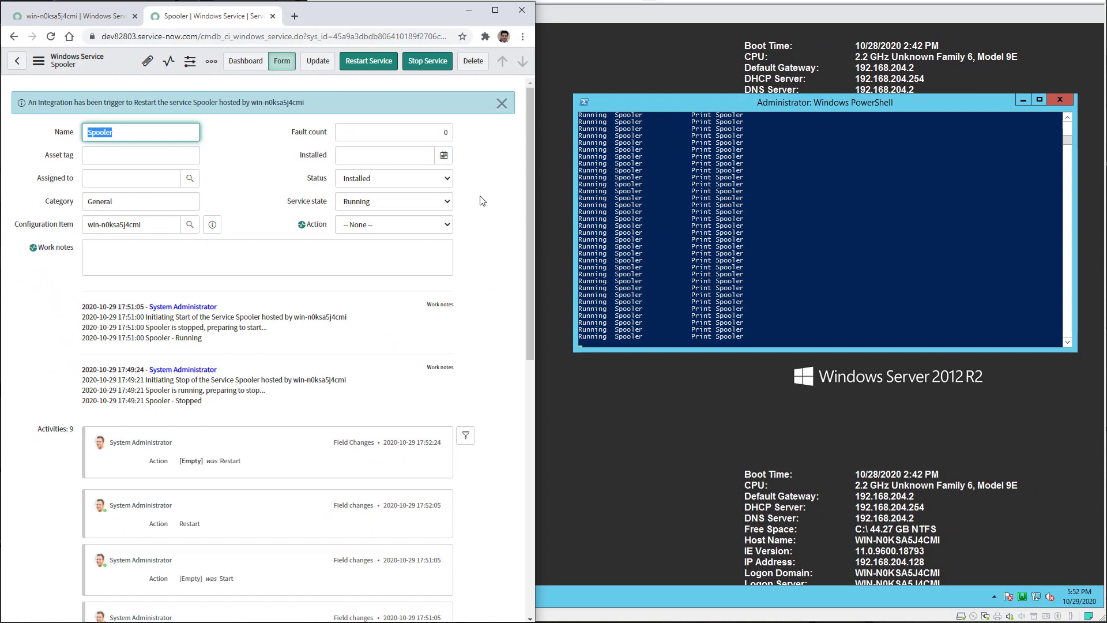
right_click(112, 67)
click(146, 235)
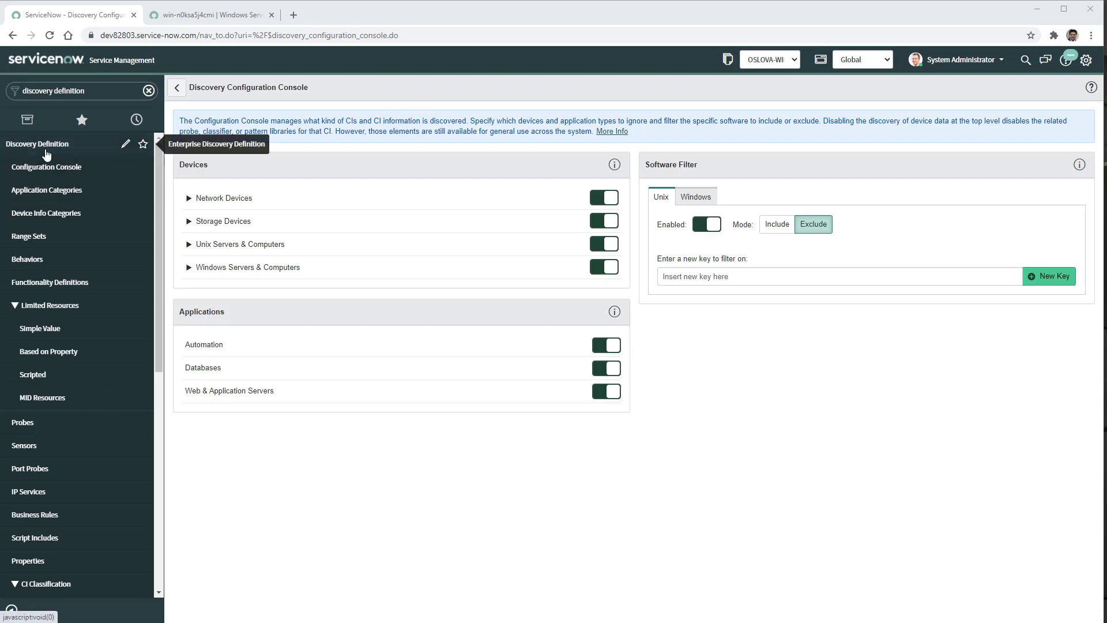
- Open the Windows 2012 Server record from the Windows CI classifications in Discovery Definition and examine its triggers probes
scroll(62, 363, down, 6)
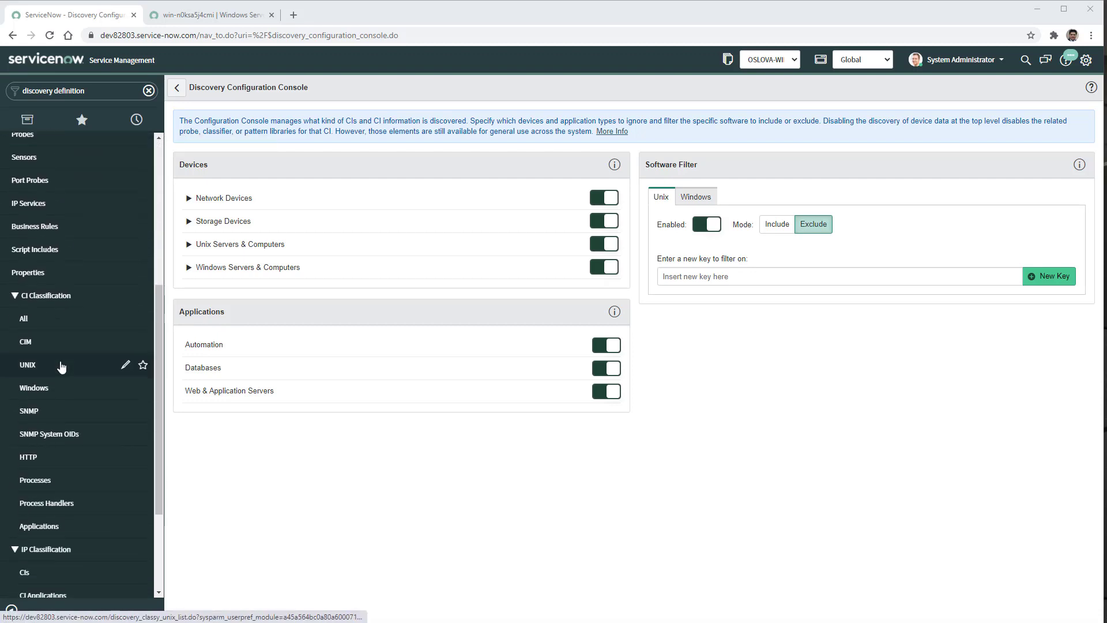
scroll(62, 367, down, 1)
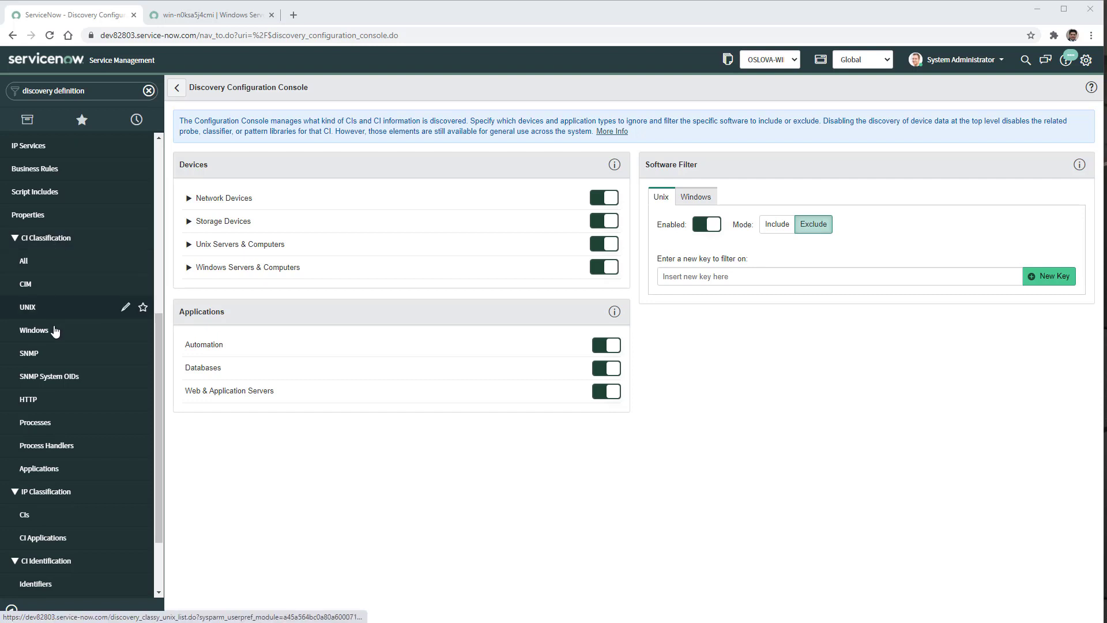
click(34, 338)
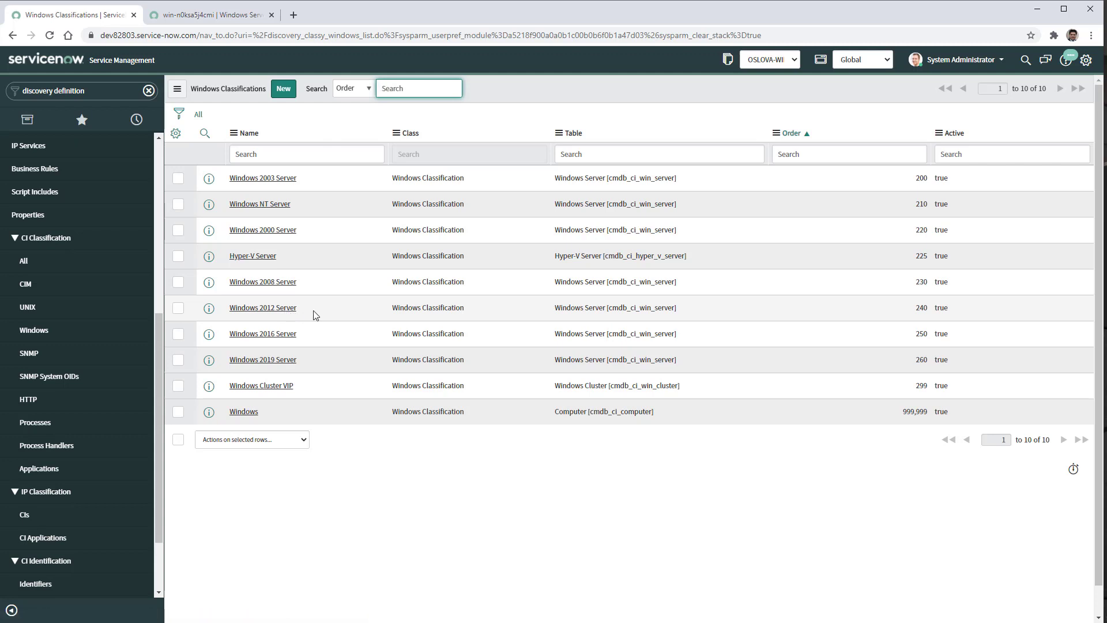
click(245, 312)
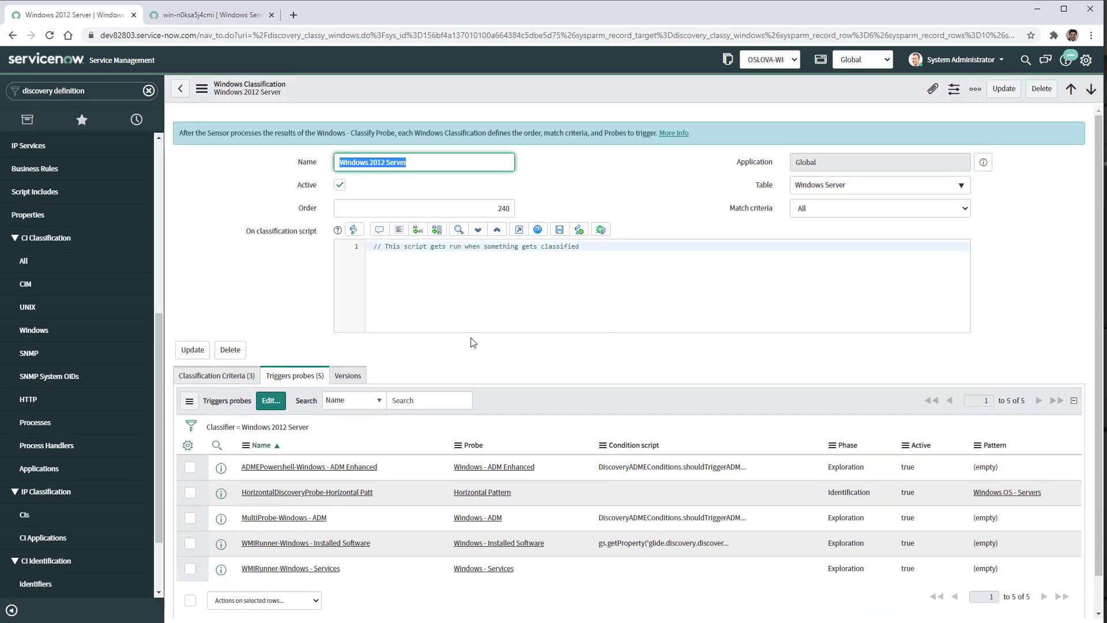
scroll(452, 358, down, 1)
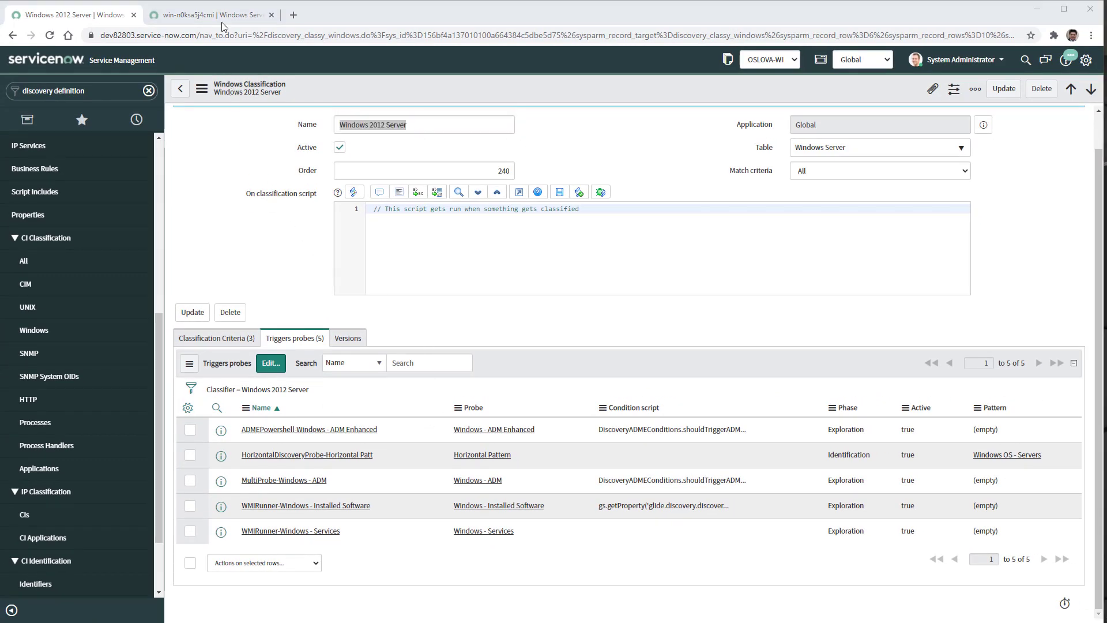
- Go to the win-n0ksa5j4cmi server record and look through its Windows Services list
click(222, 19)
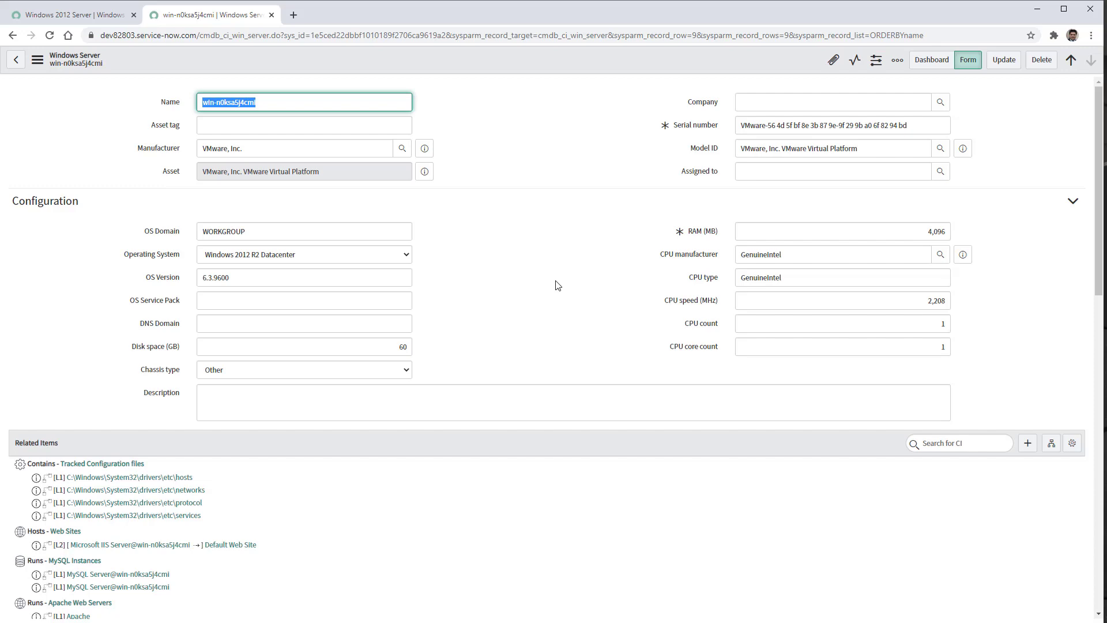
scroll(557, 285, down, 10)
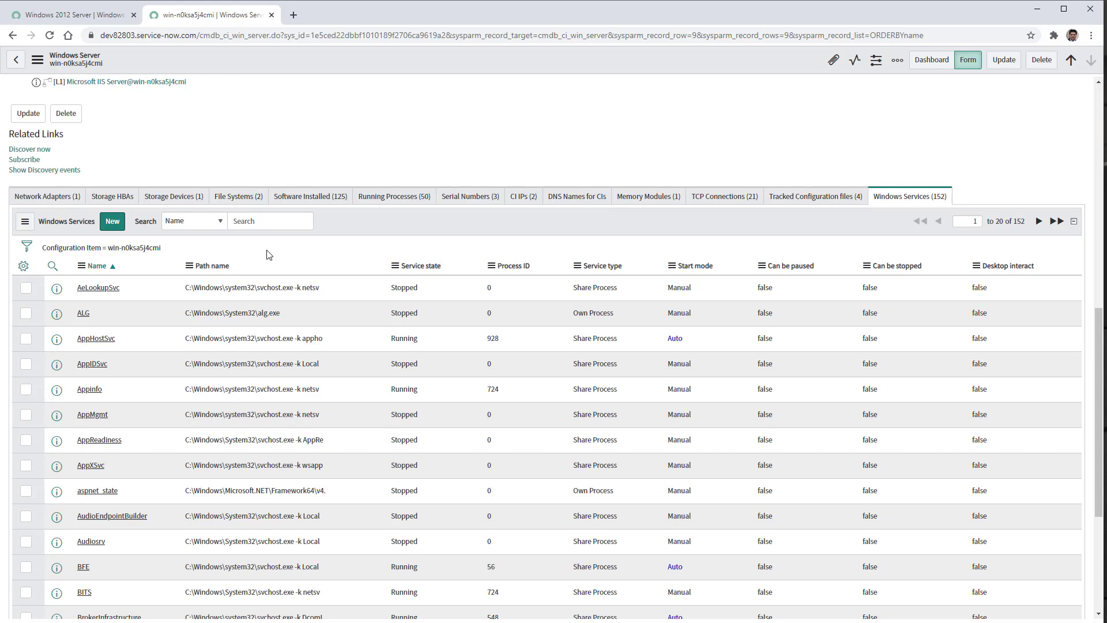
scroll(352, 303, down, 4)
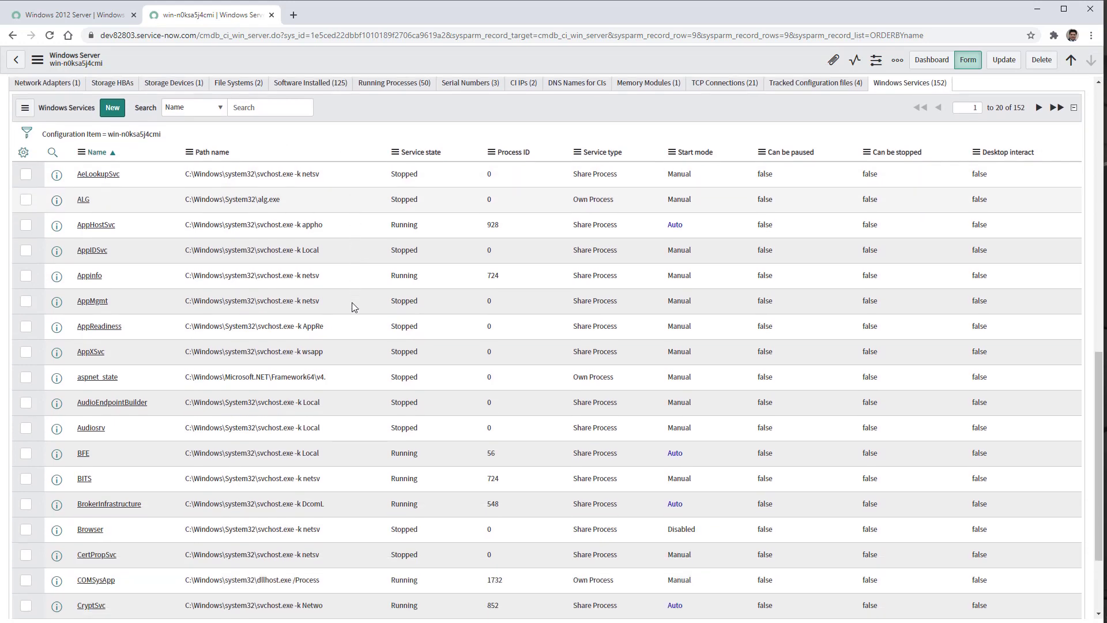
scroll(353, 306, up, 3)
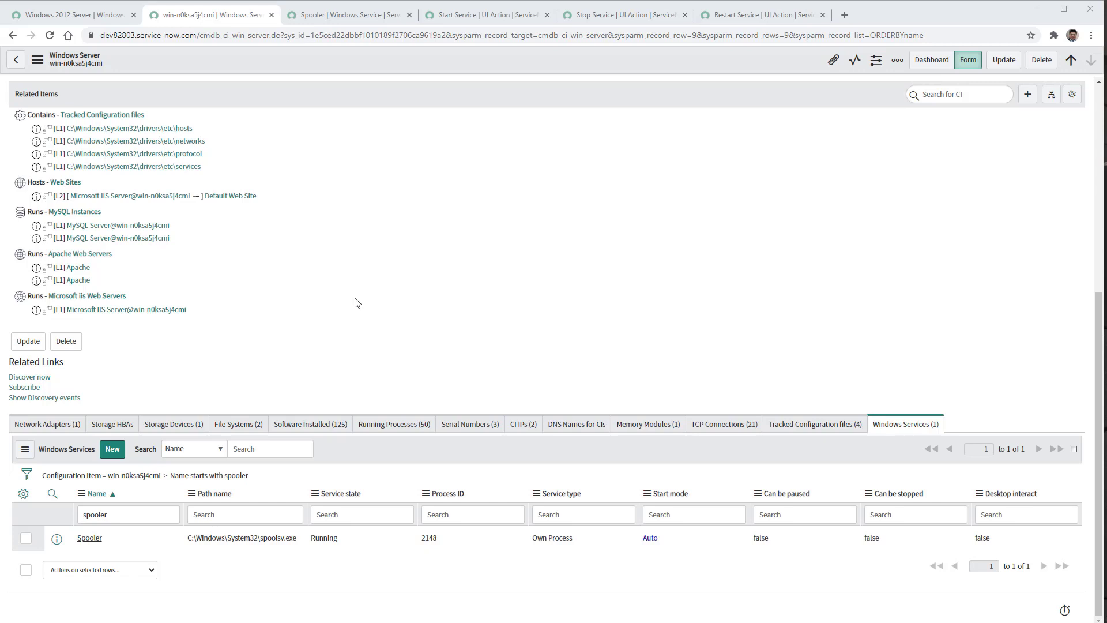
- Return to the Spooler service record and examine the available choices of its Service state and Action fields
click(347, 16)
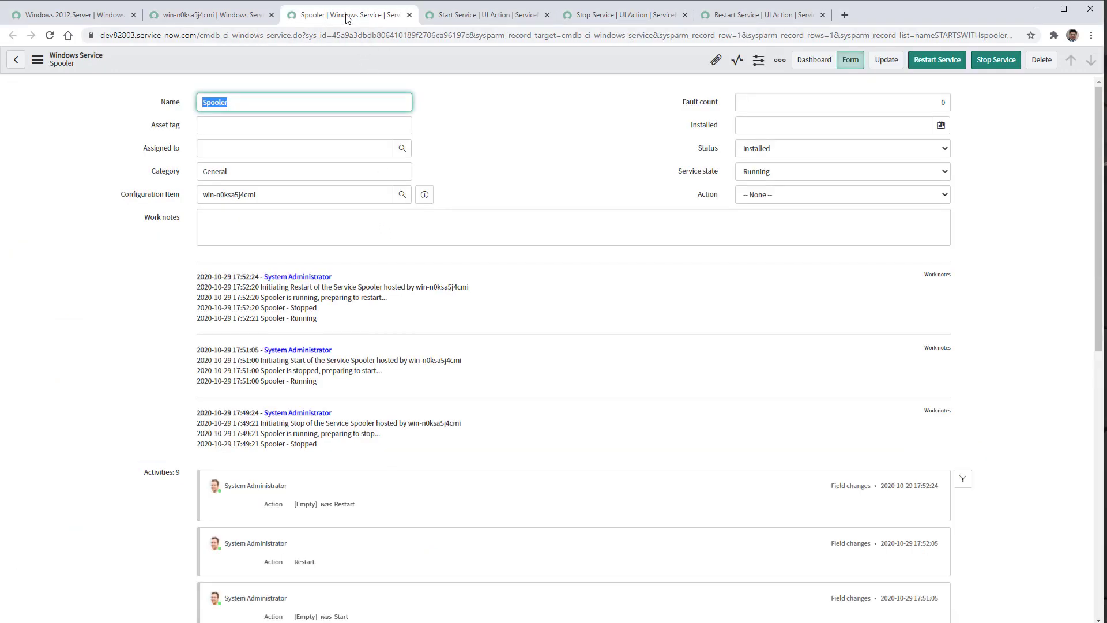
click(477, 125)
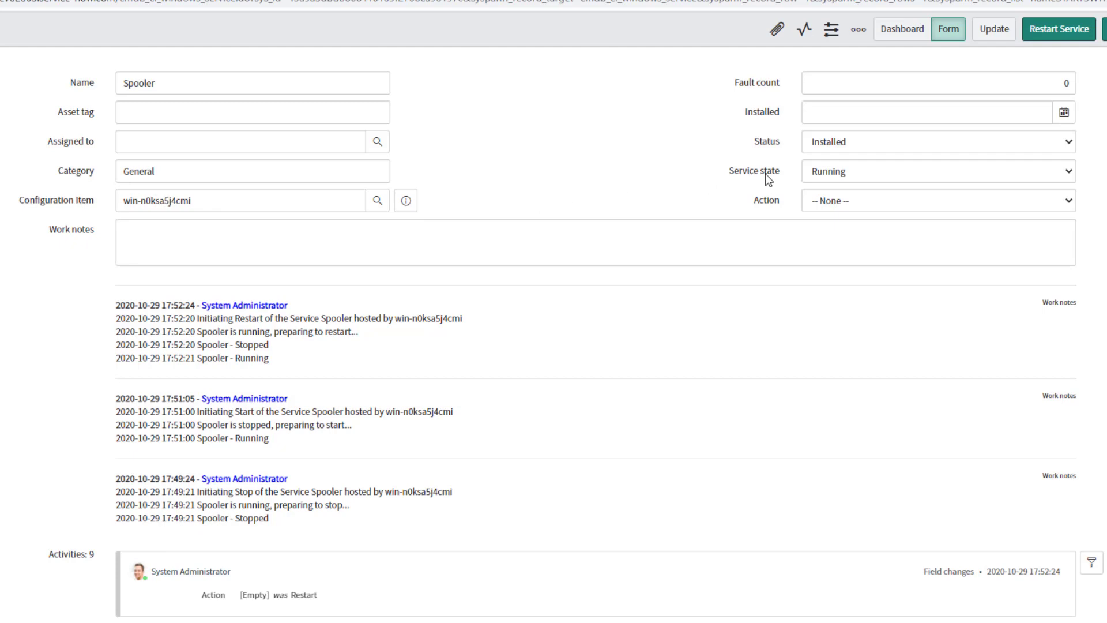
click(999, 175)
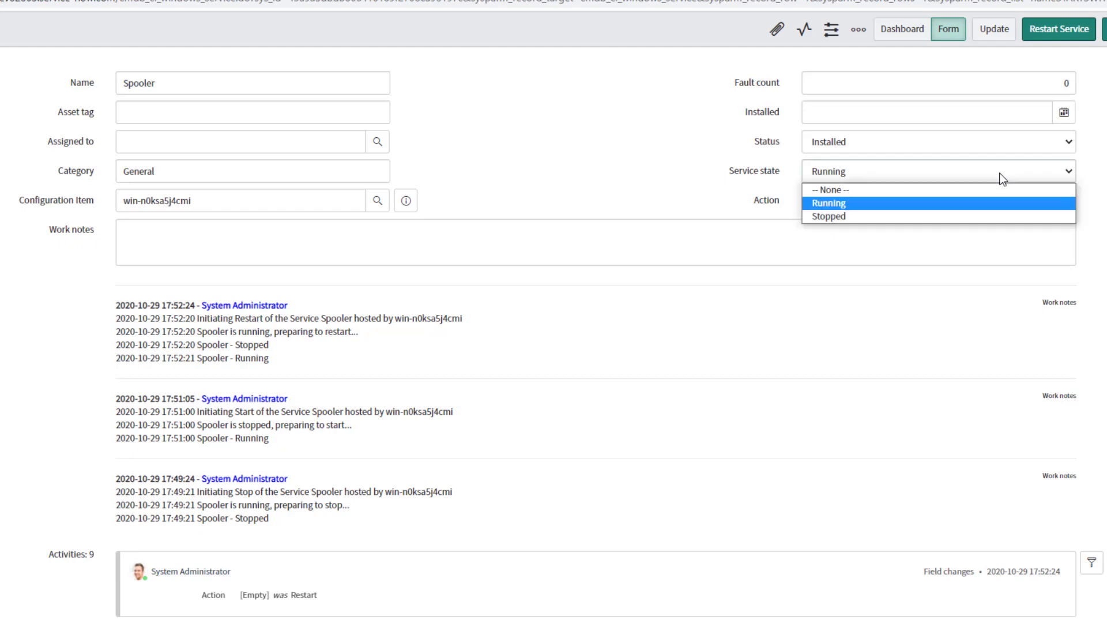
click(1002, 178)
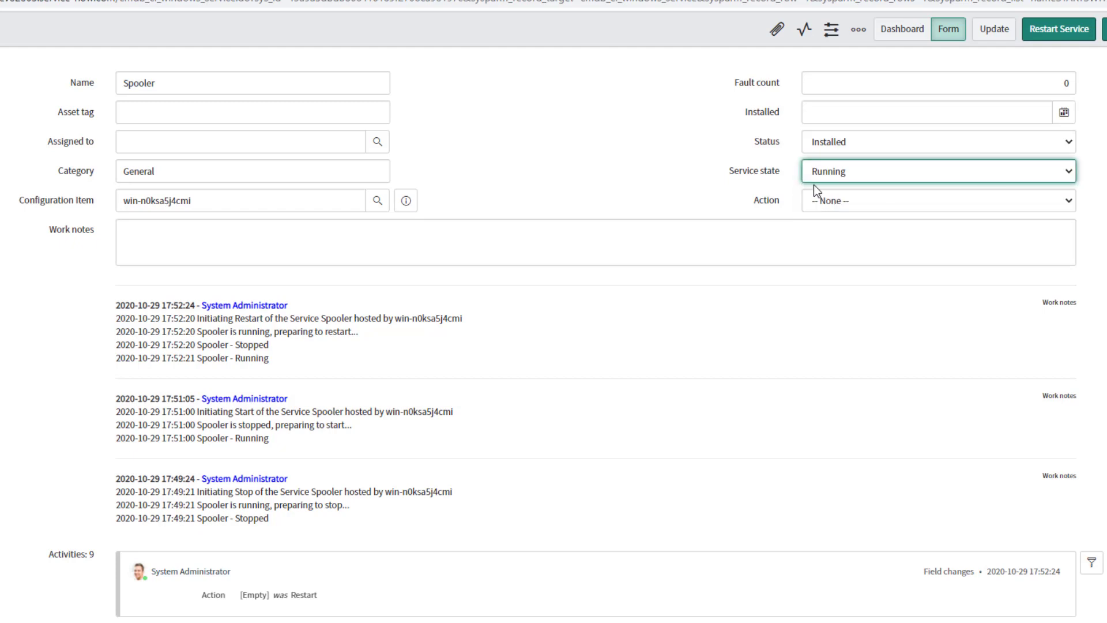
click(757, 203)
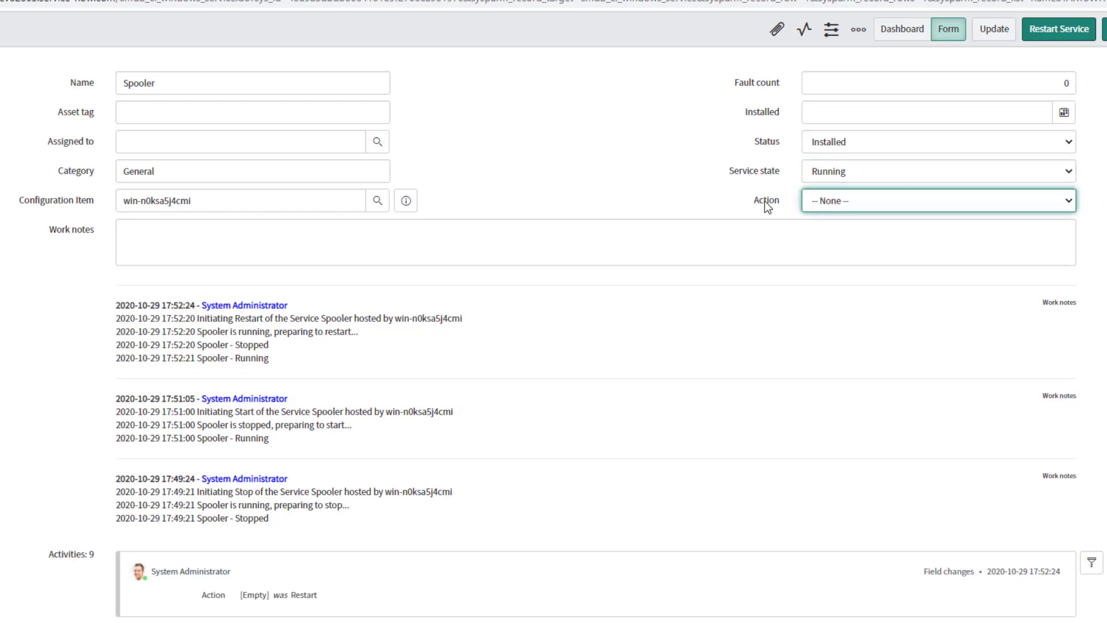
click(865, 198)
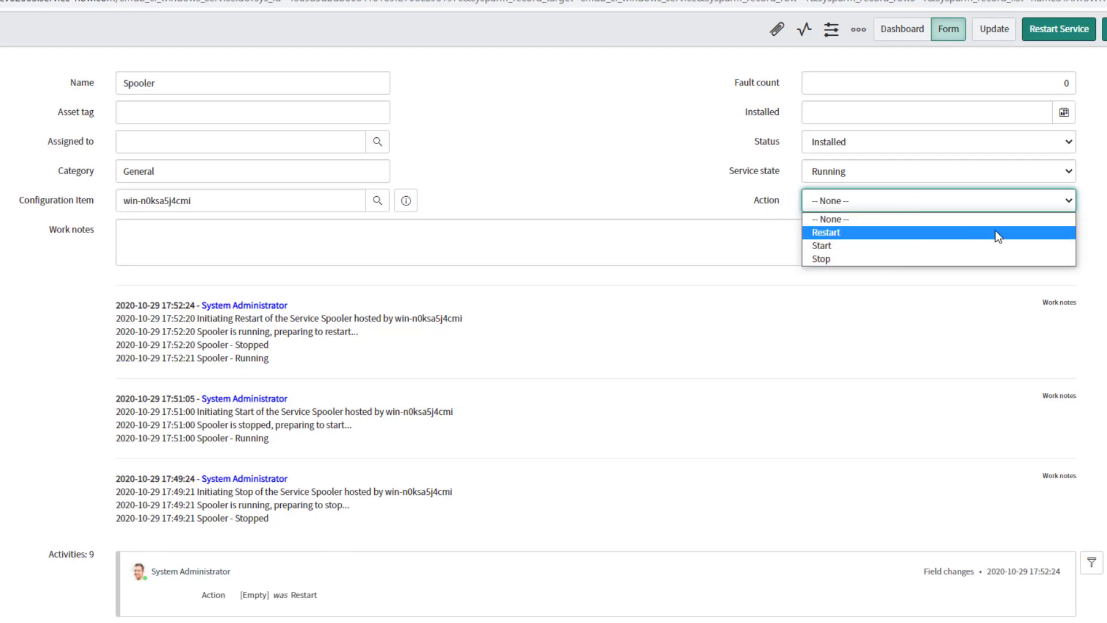
click(826, 205)
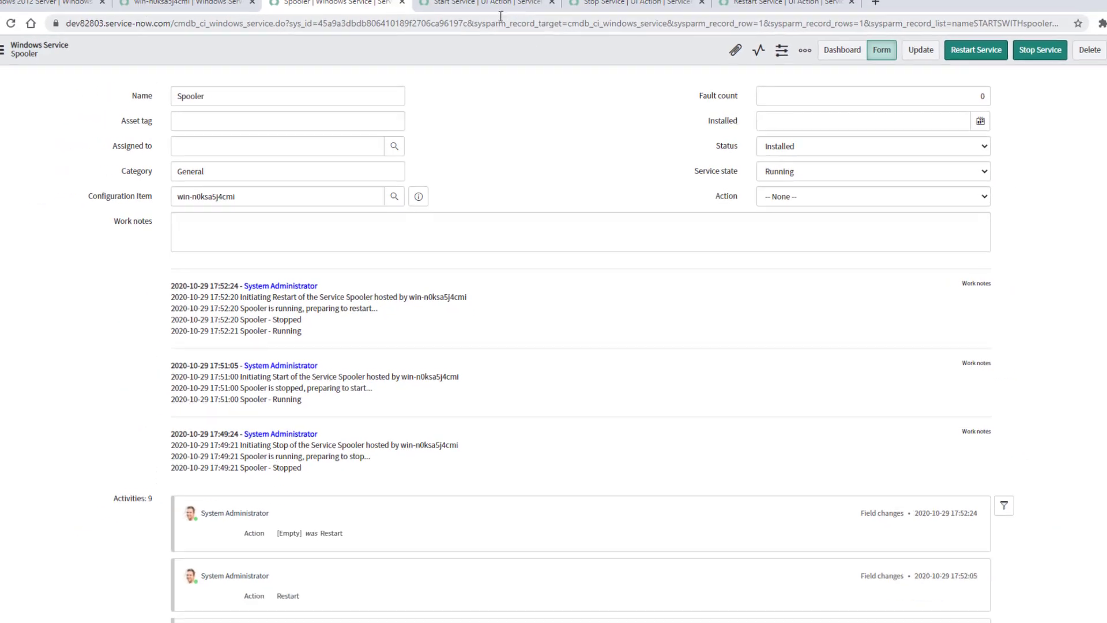
- Open the Start Service UI action and examine its display options, condition and script
click(497, 6)
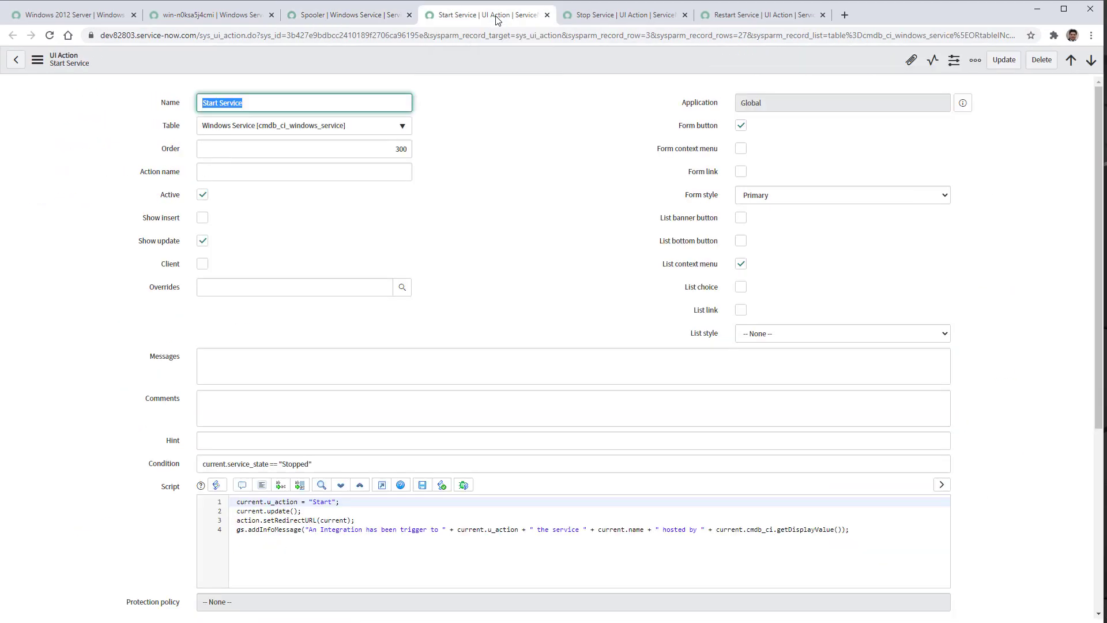
click(549, 179)
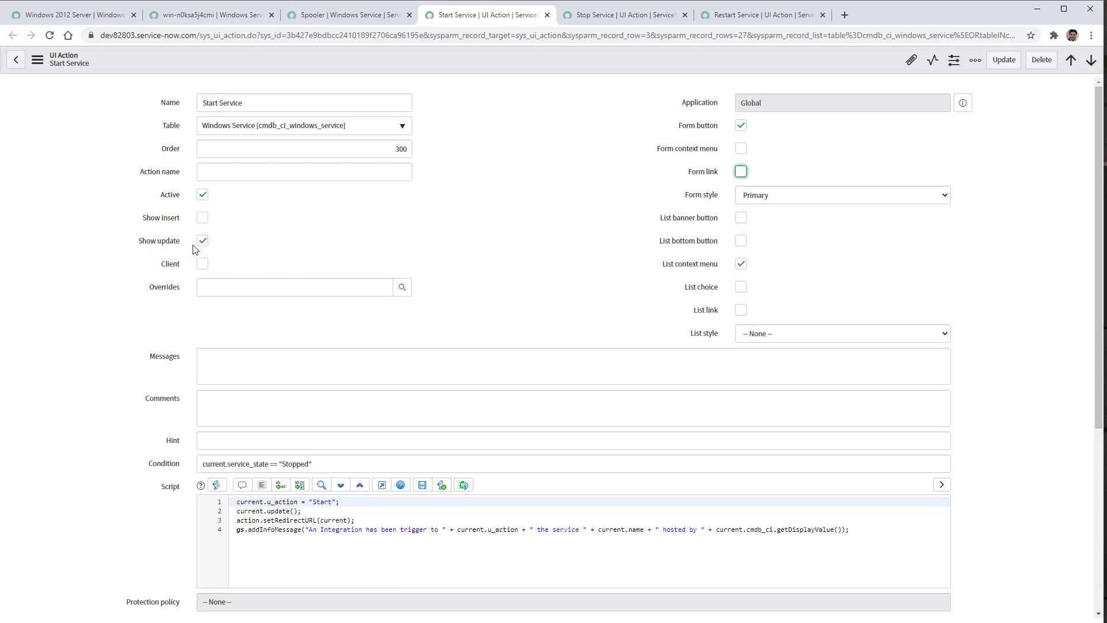
scroll(598, 267, down, 3)
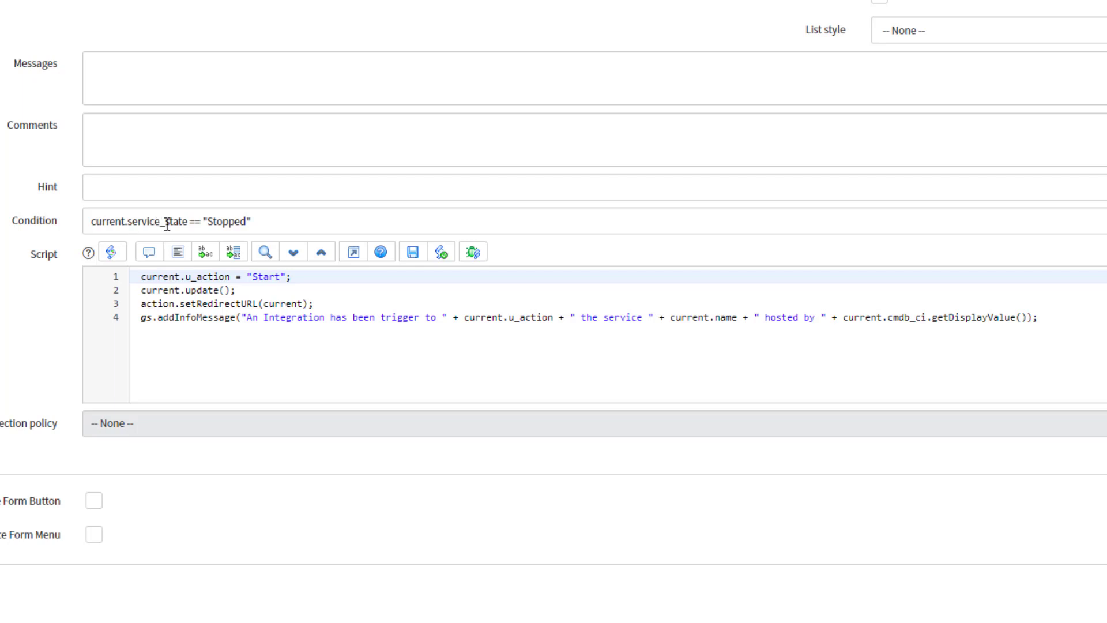
scroll(620, 200, up, 3)
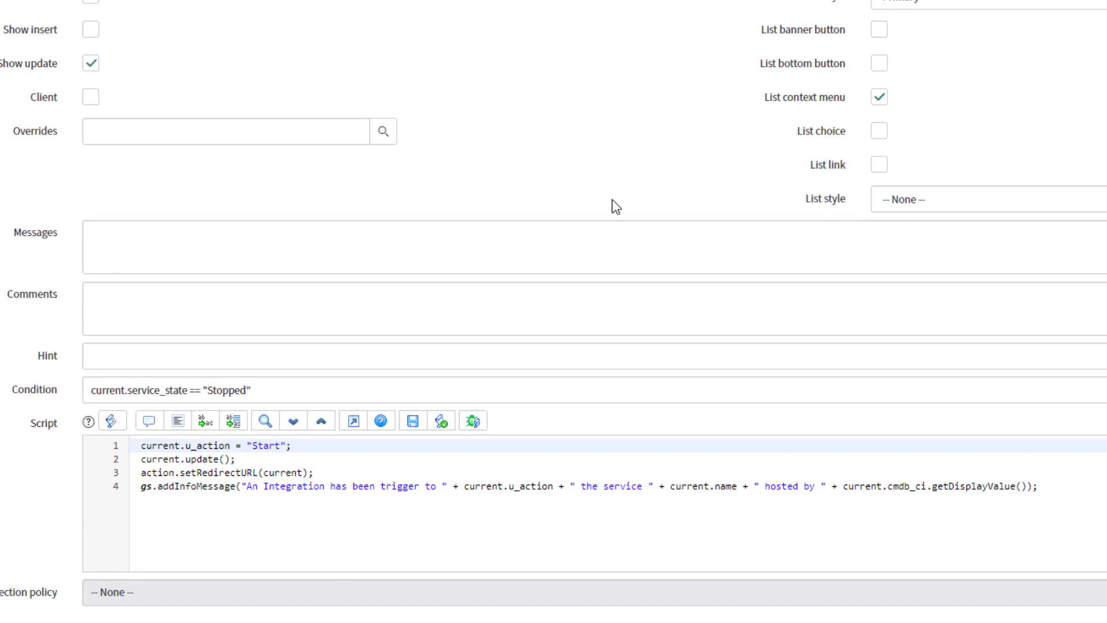
scroll(545, 369, down, 1)
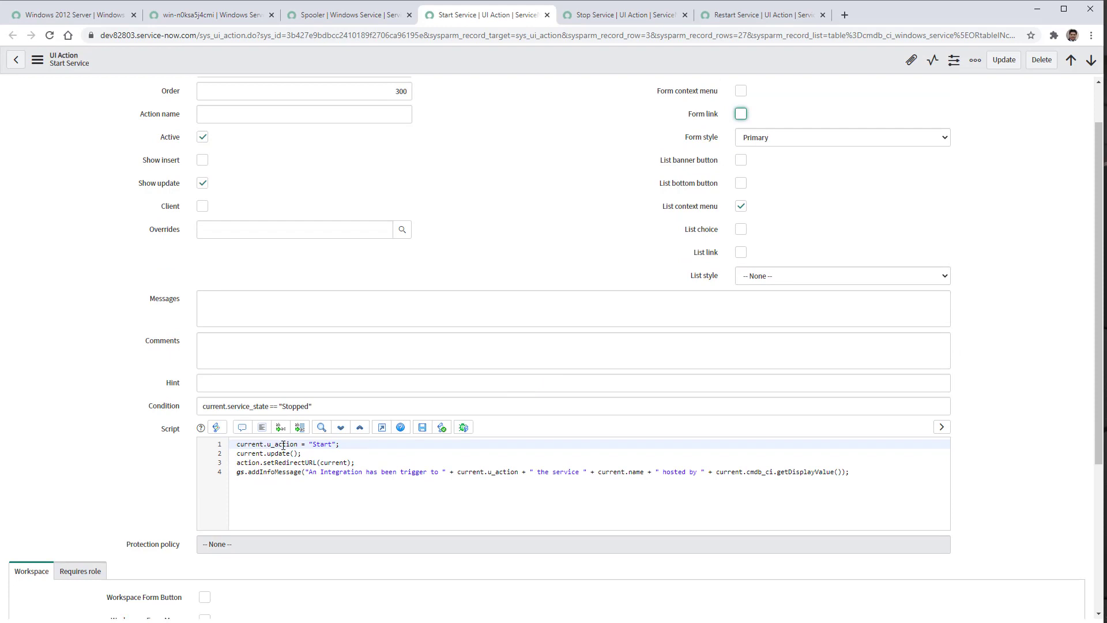
click(337, 444)
text(;)
scroll(566, 345, up, 1)
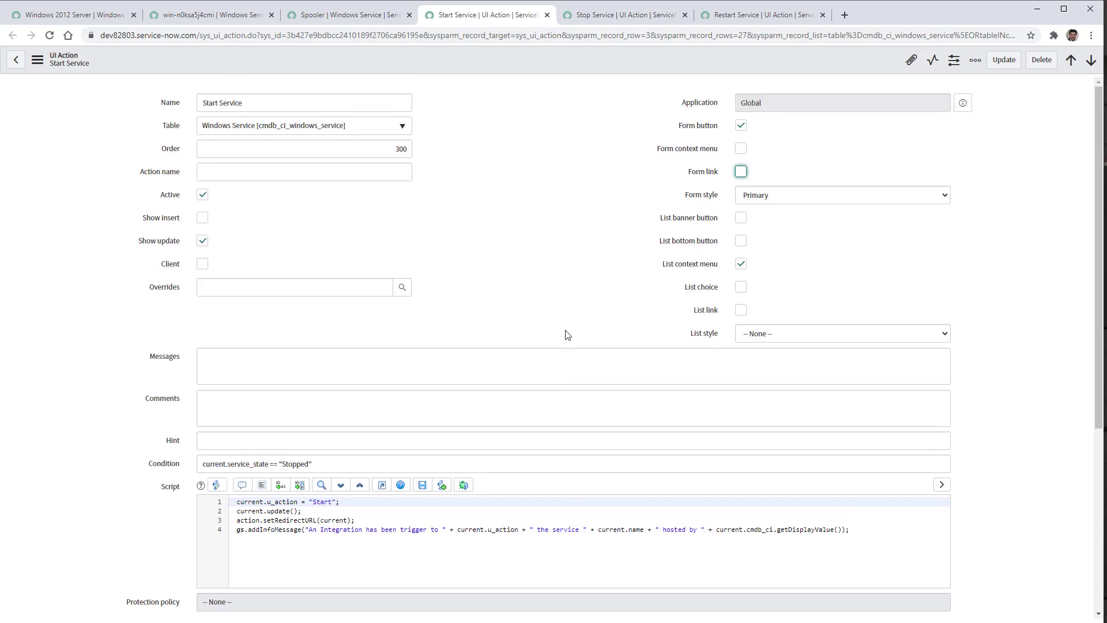
- Examine the conditions and scripts of the Stop Service and Restart Service UI actions, and return to the Spooler record
click(598, 18)
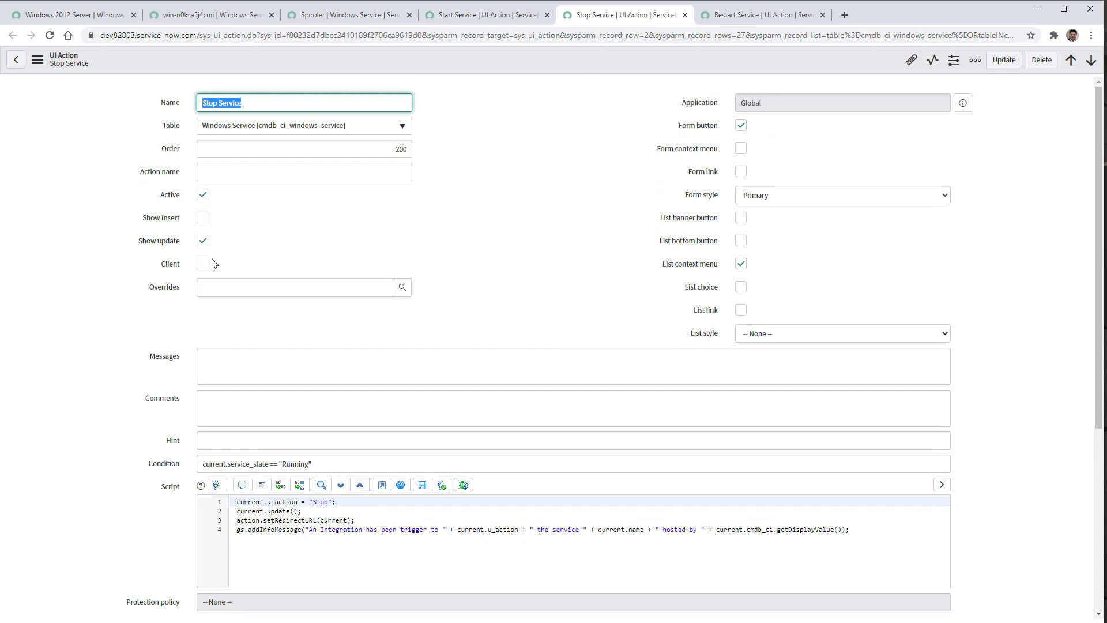
scroll(431, 395, down, 2)
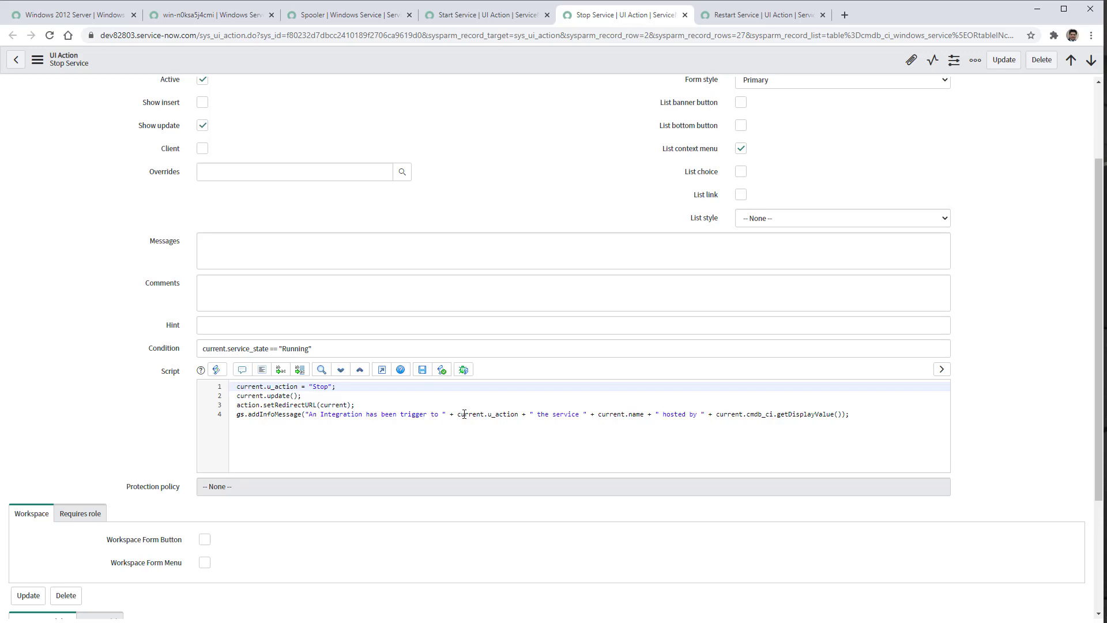
scroll(541, 338, up, 2)
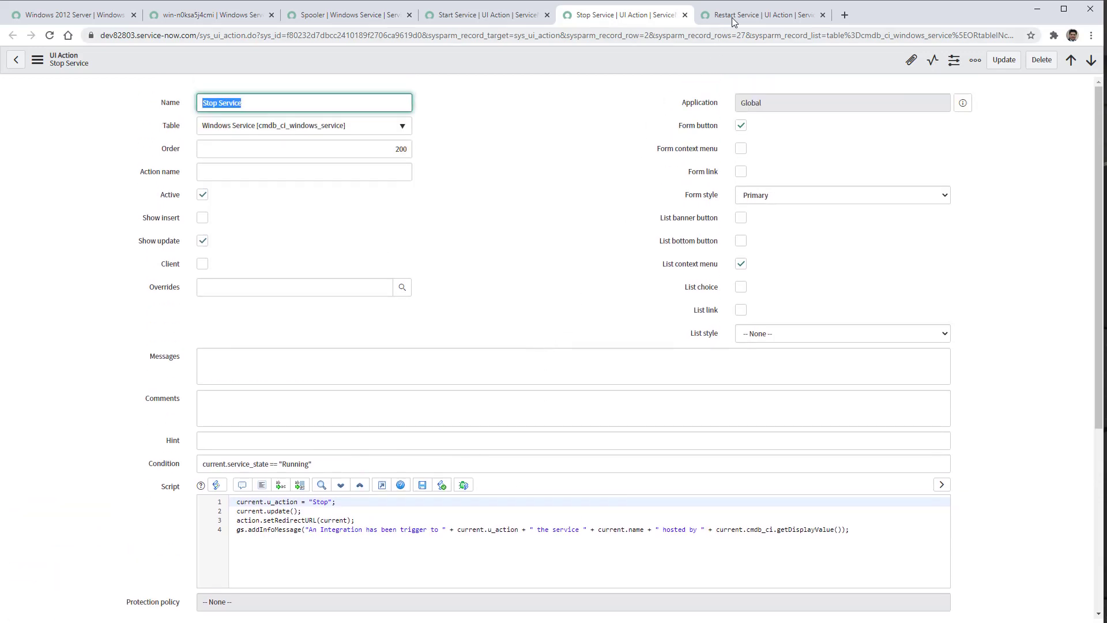
click(732, 18)
scroll(528, 292, down, 3)
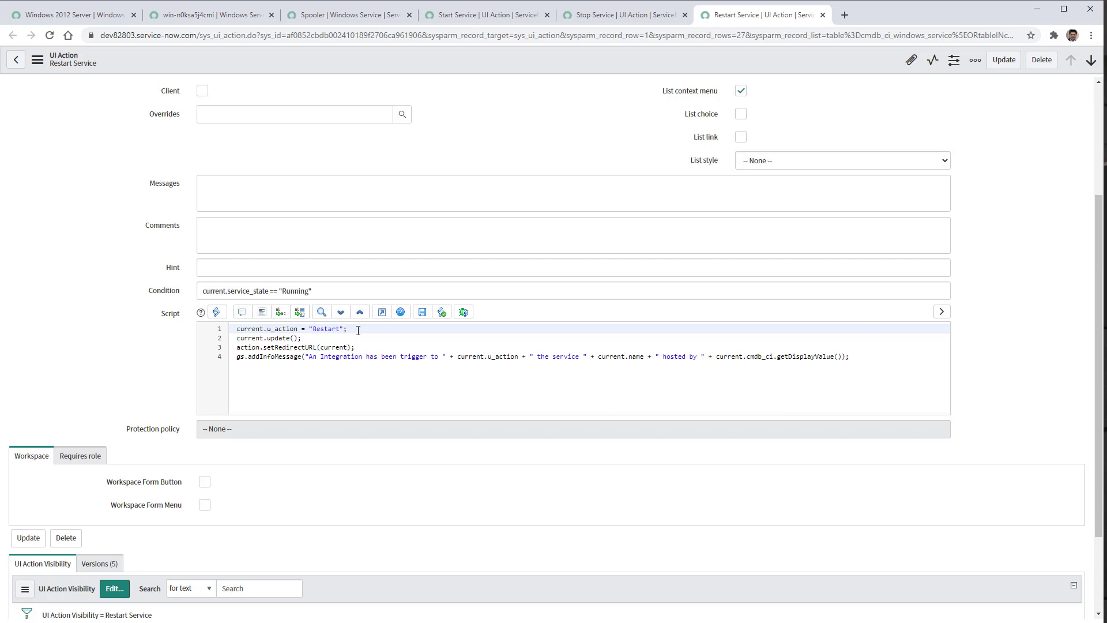
scroll(617, 230, up, 3)
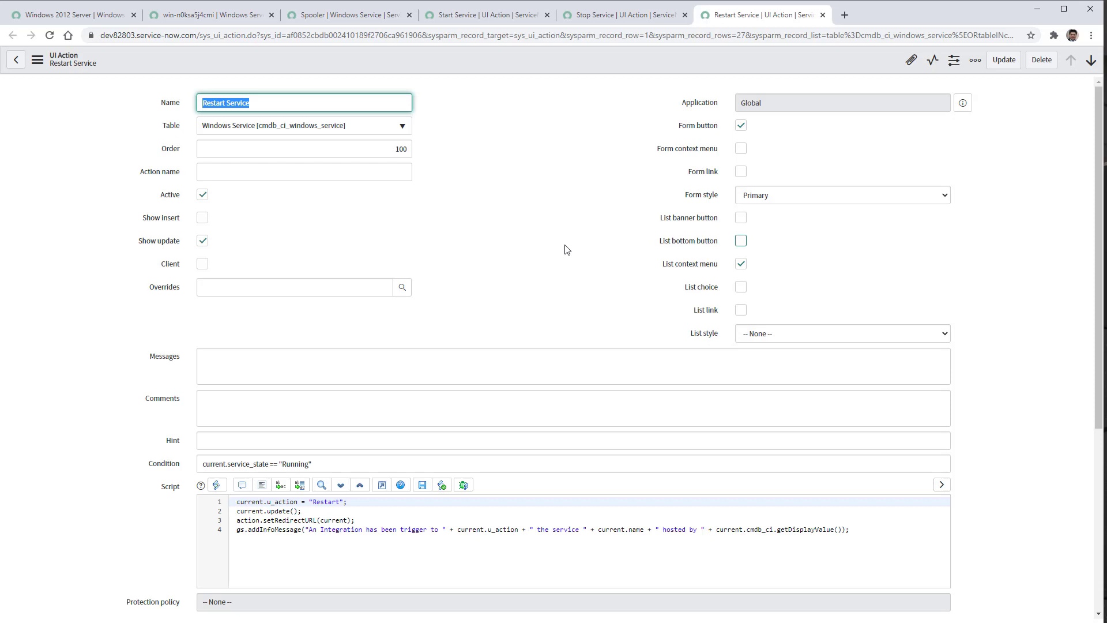
click(362, 15)
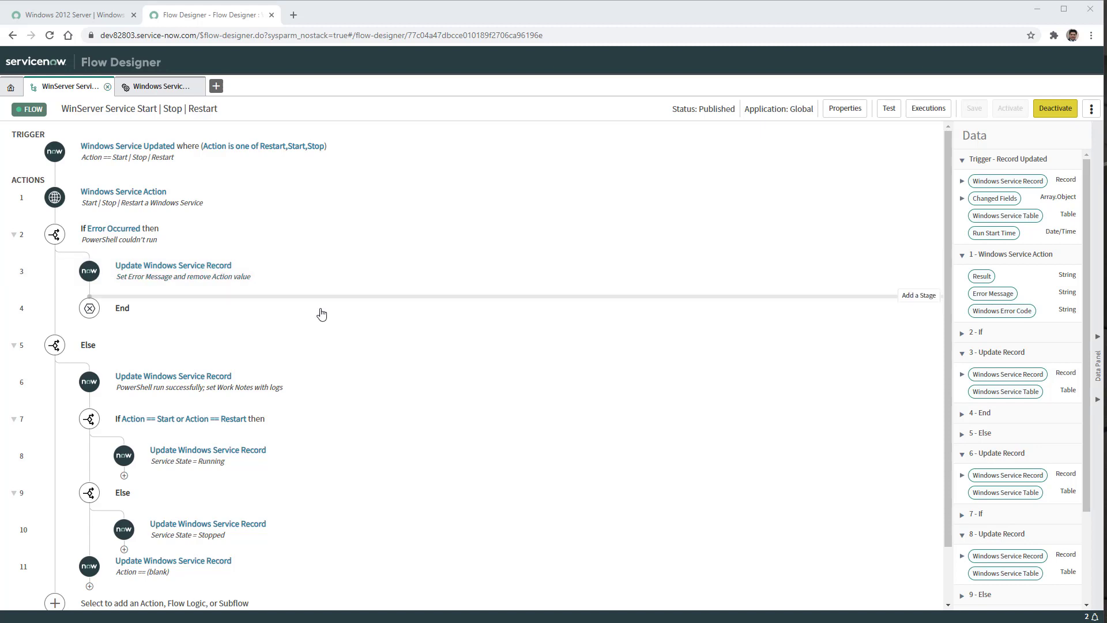
- Look through the WinServer Service Start | Stop | Restart flow and examine its trigger's table, condition and run setting
scroll(348, 333, down, 1)
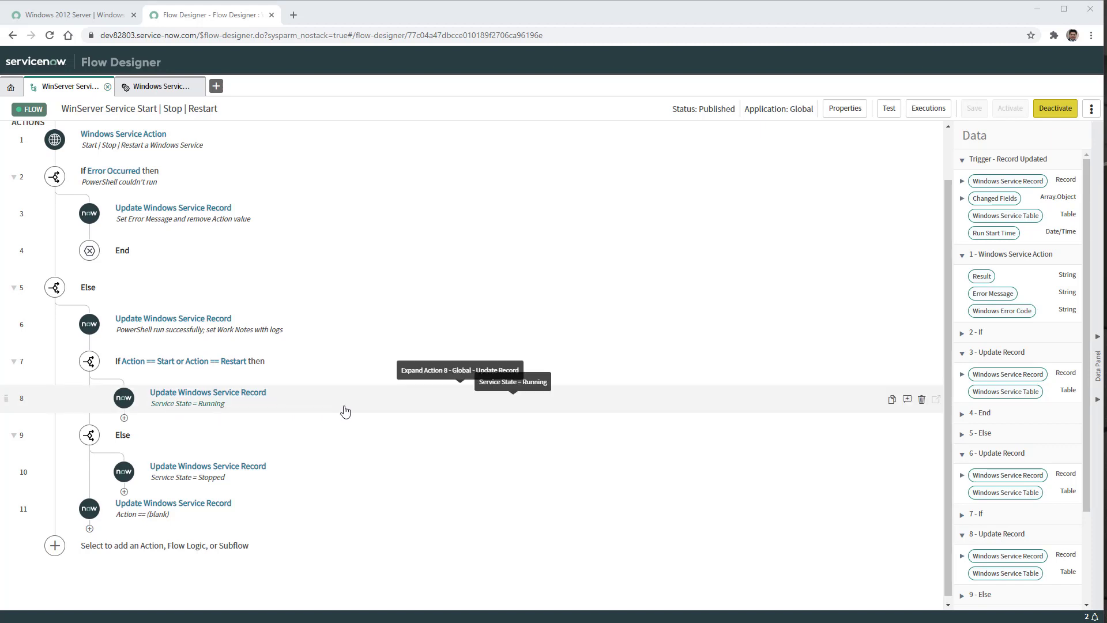
scroll(345, 411, down, 1)
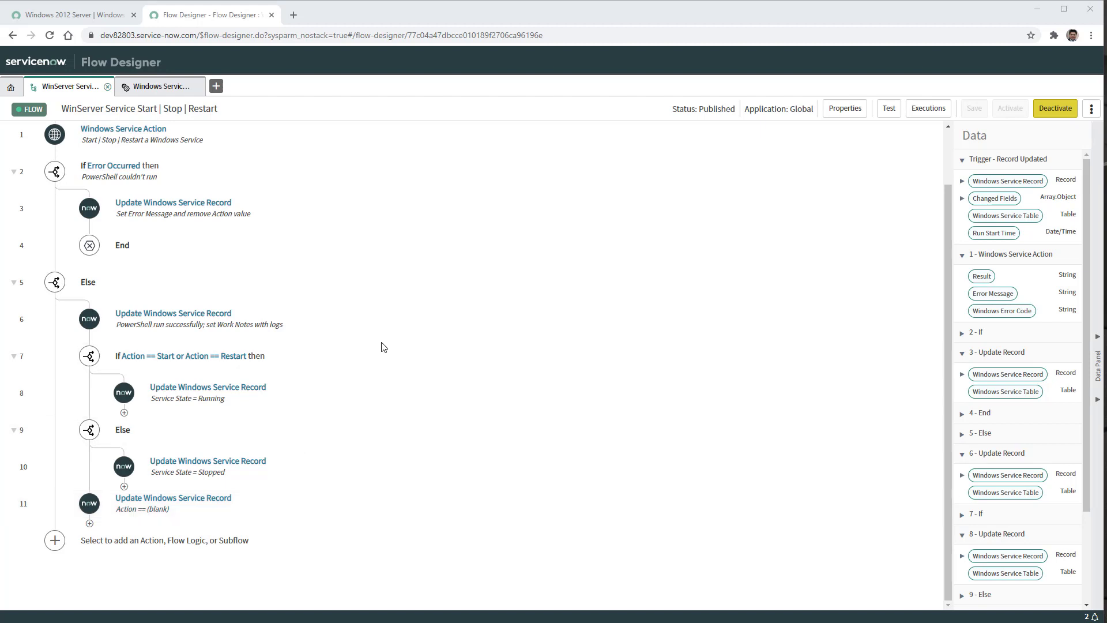
scroll(382, 343, up, 1)
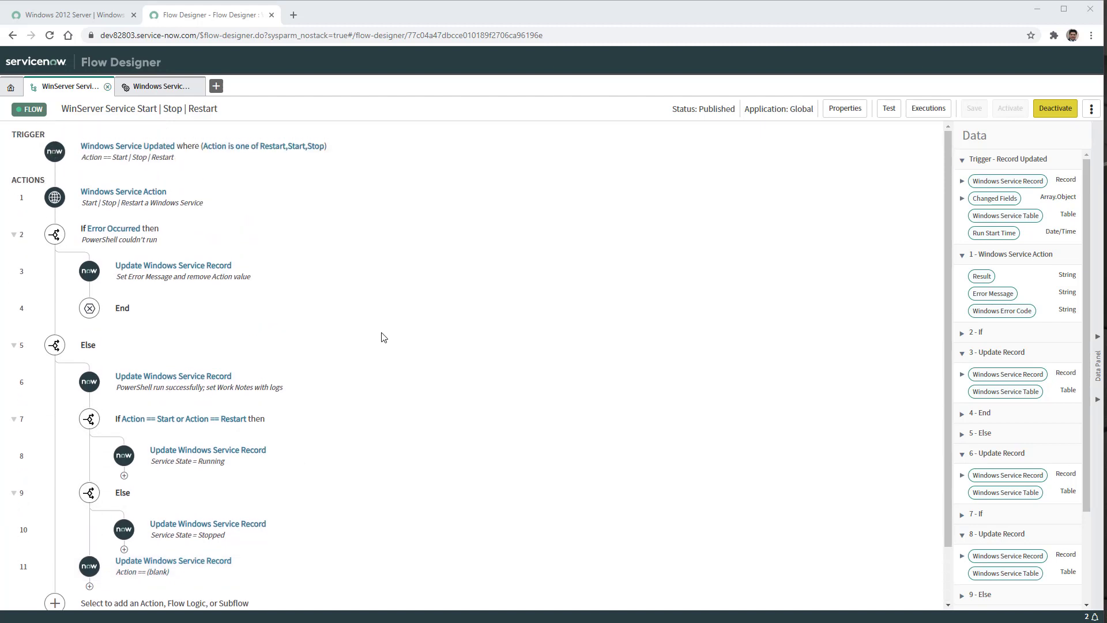
click(347, 154)
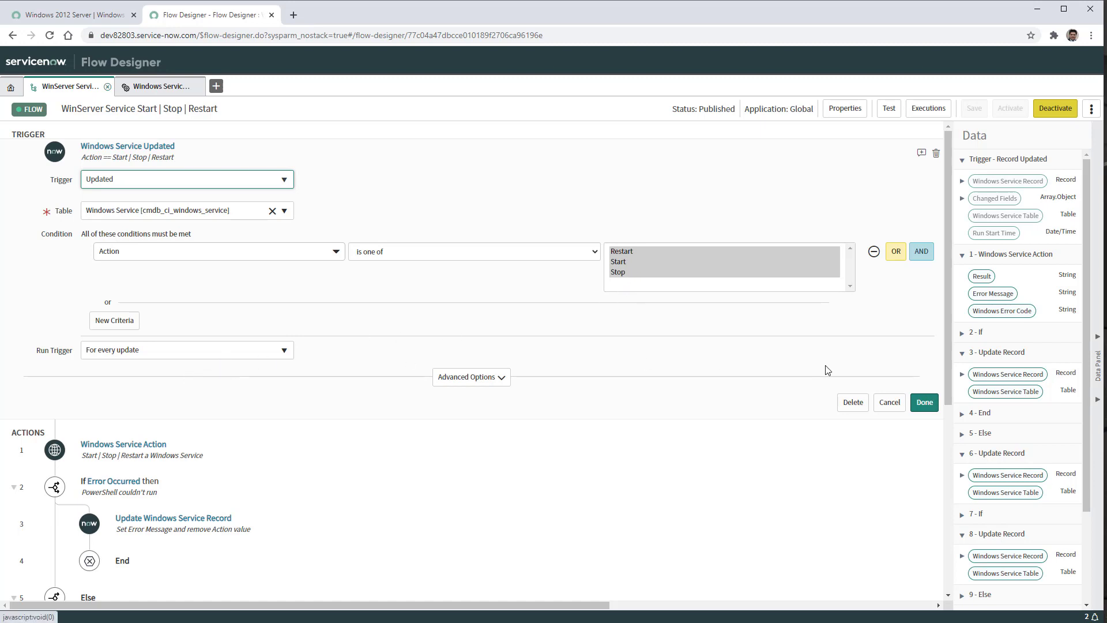
click(925, 402)
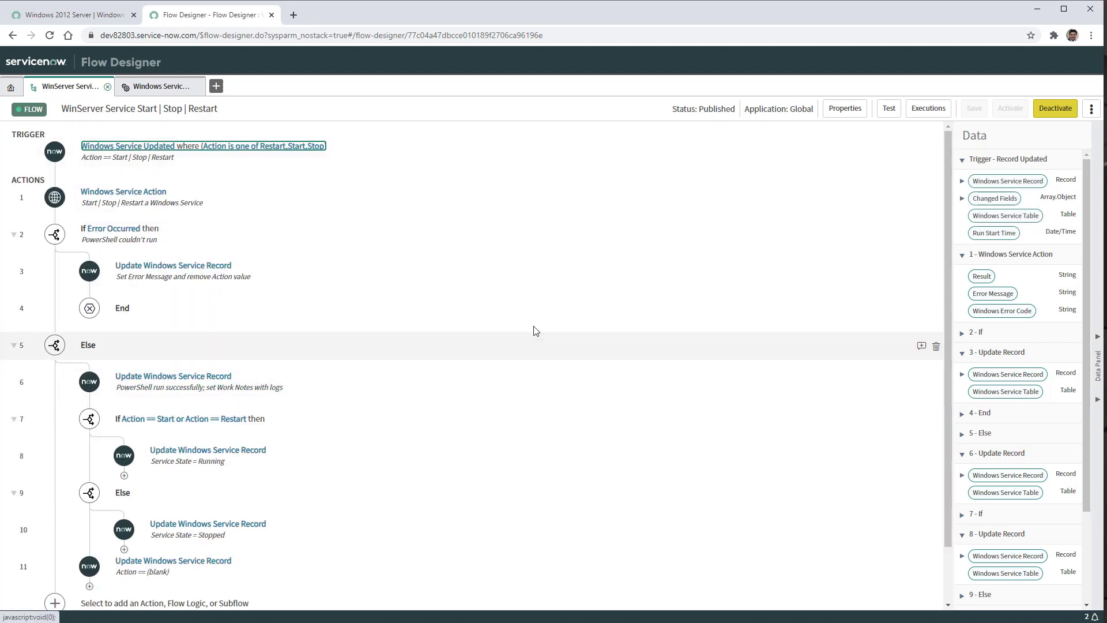
- Examine the service name, service action and computer name inputs of the flow's Windows Service Action step
click(248, 203)
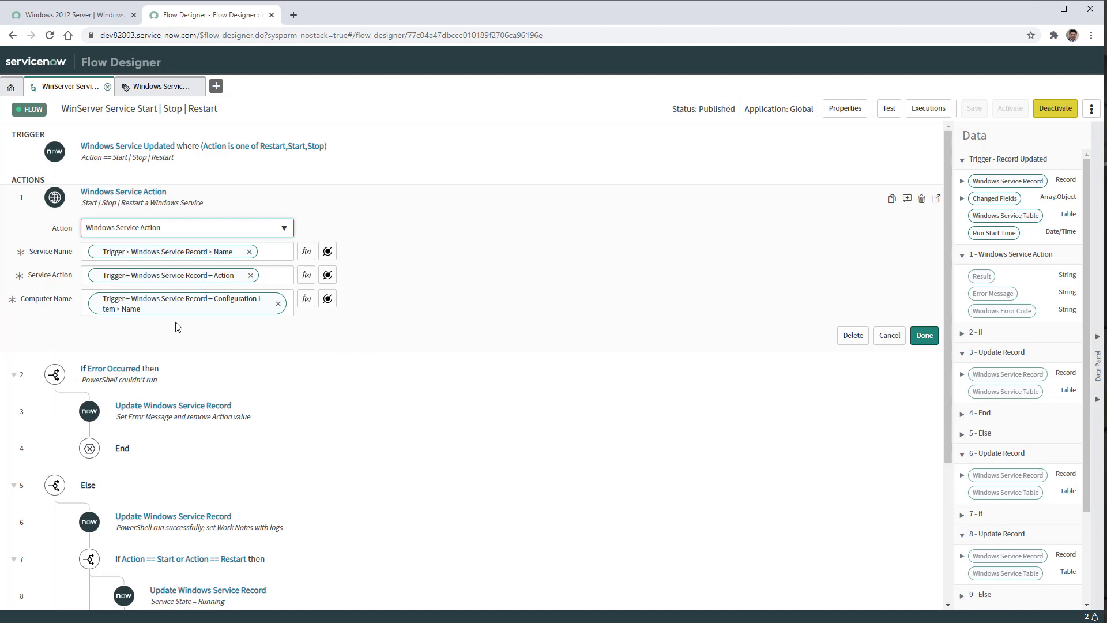
mouse_move(183, 315)
mouse_move(134, 316)
scroll(447, 323, down, 3)
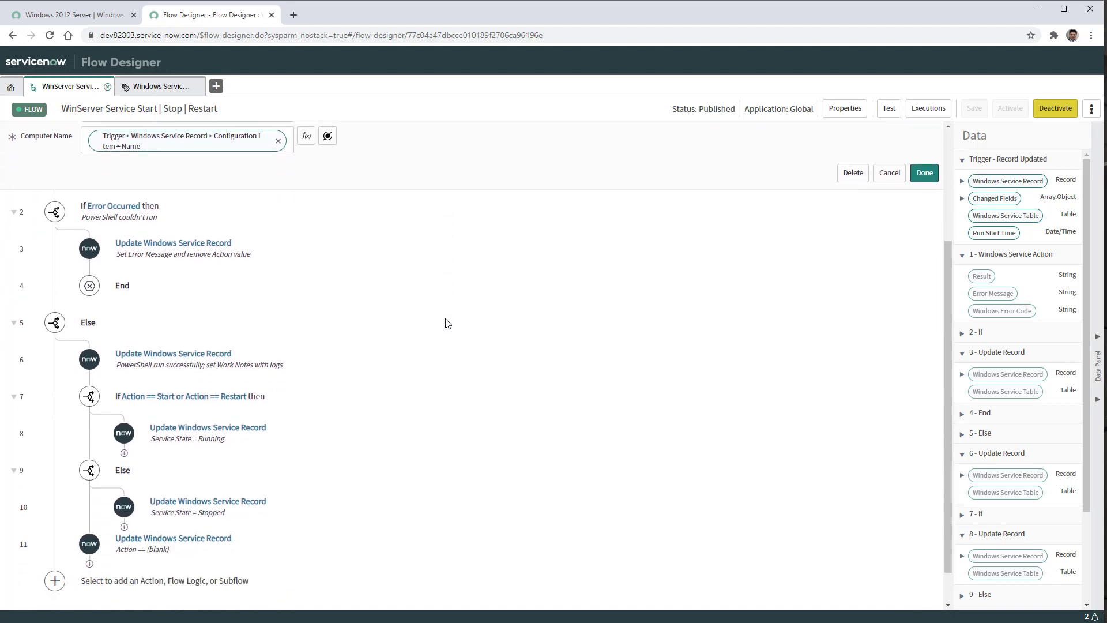
scroll(447, 323, up, 3)
click(923, 334)
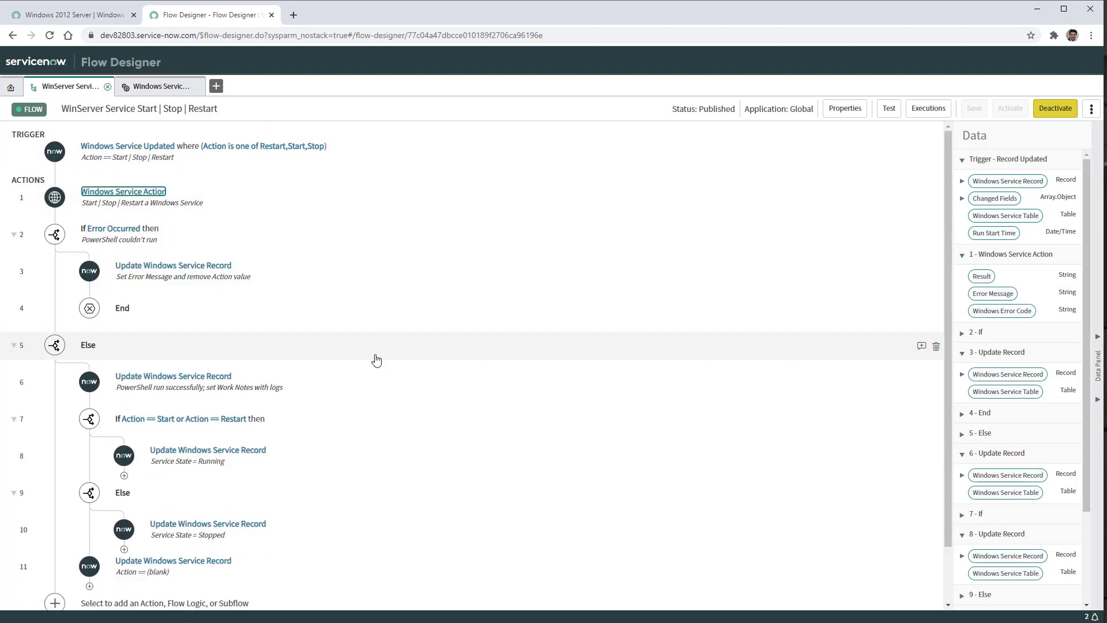
- Examine the flow's Error Occurred condition and the record update that writes the work notes after a successful PowerShell run
click(115, 229)
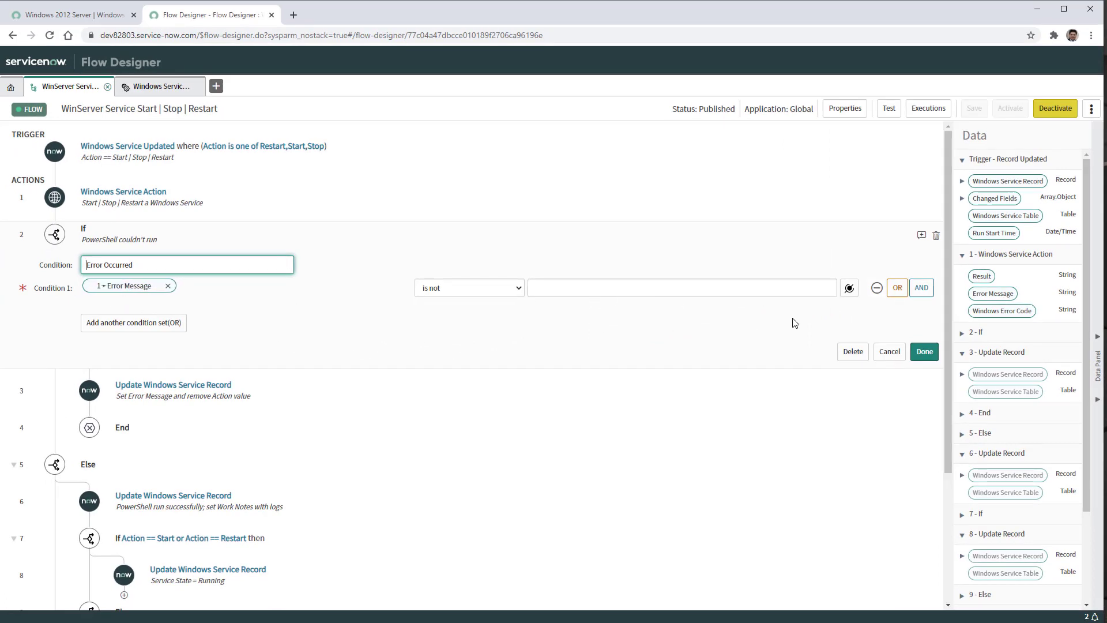
click(924, 351)
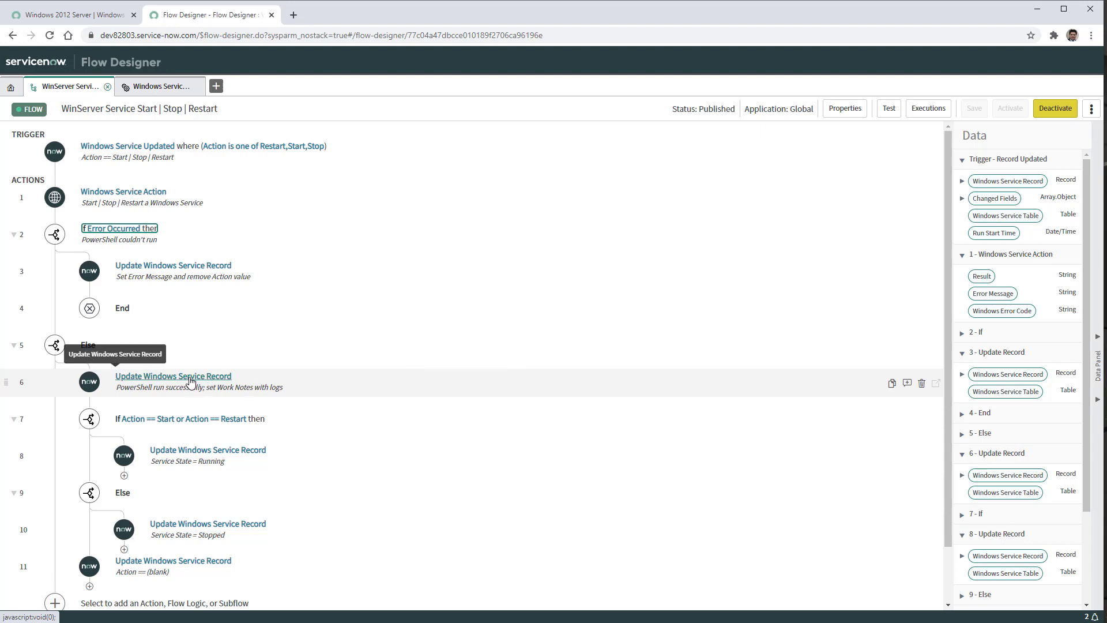
click(263, 381)
scroll(507, 389, down, 2)
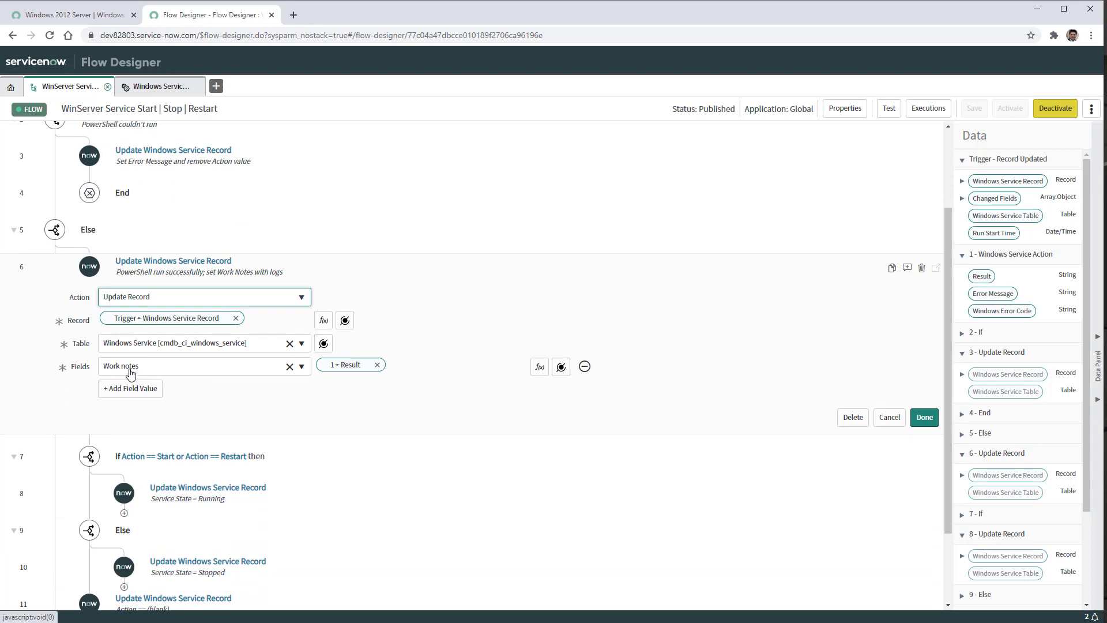
mouse_move(346, 376)
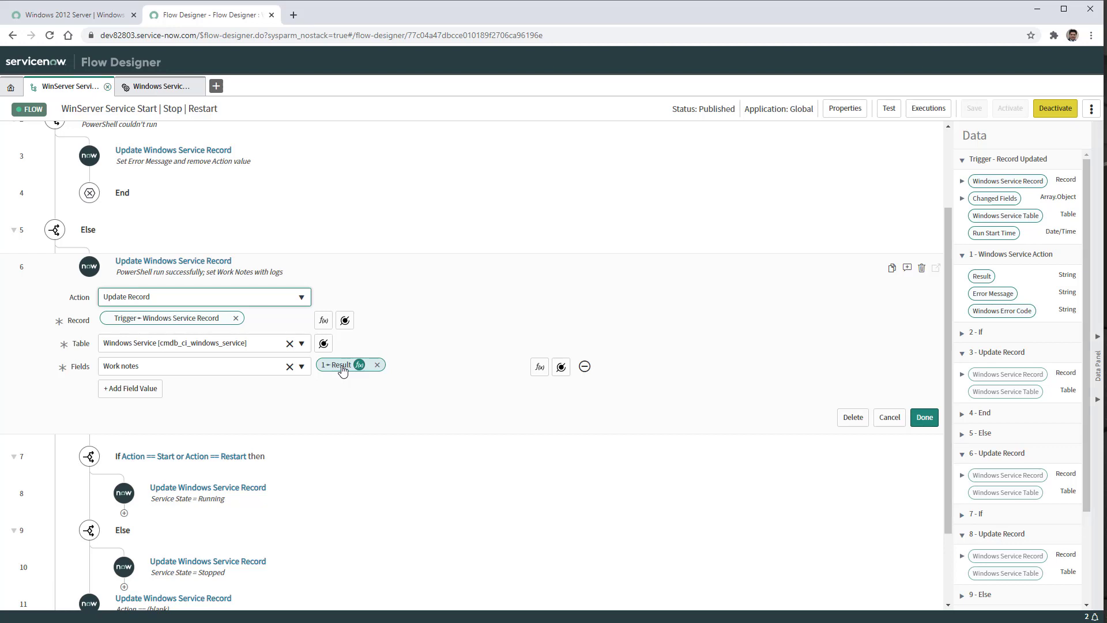
click(924, 417)
scroll(346, 410, down, 1)
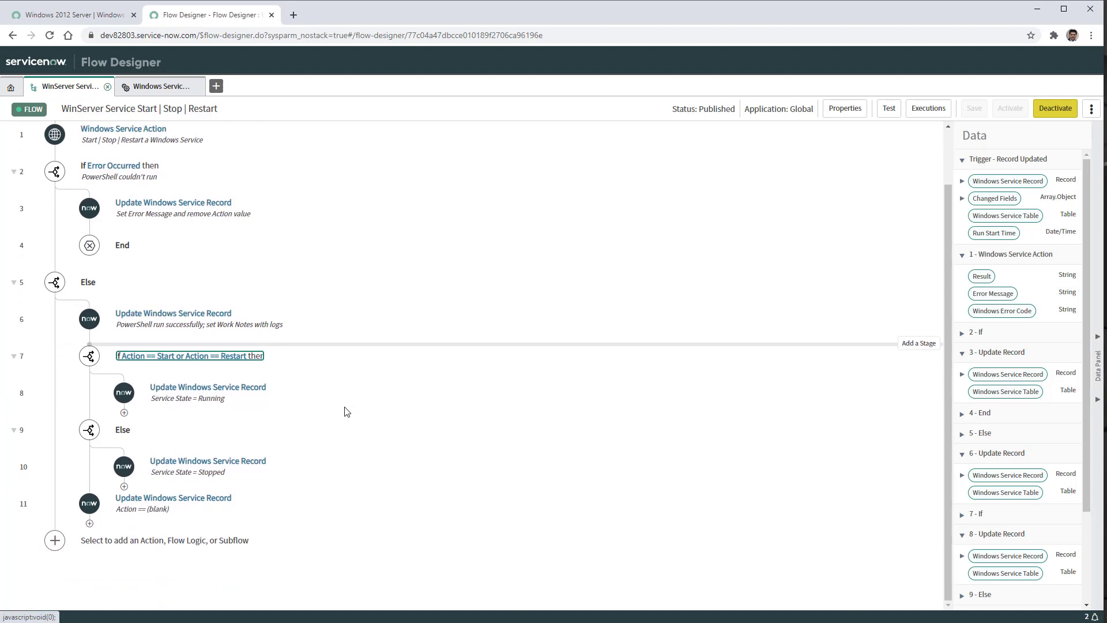
- Examine the conditions of the flow's If step that checks for a Start or Restart action
click(292, 364)
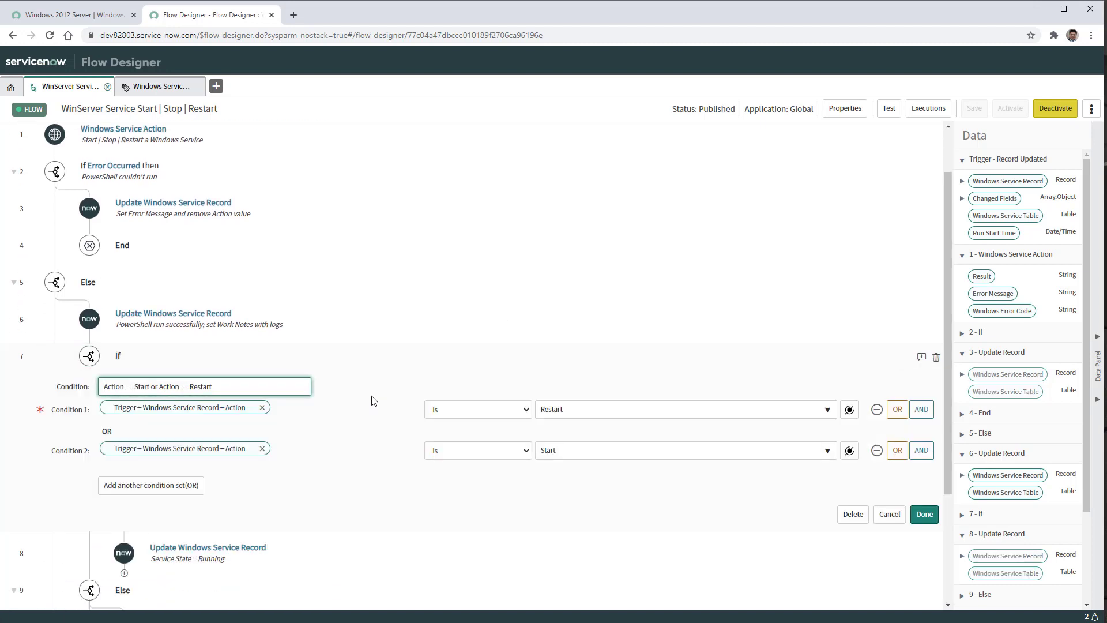
scroll(386, 401, down, 1)
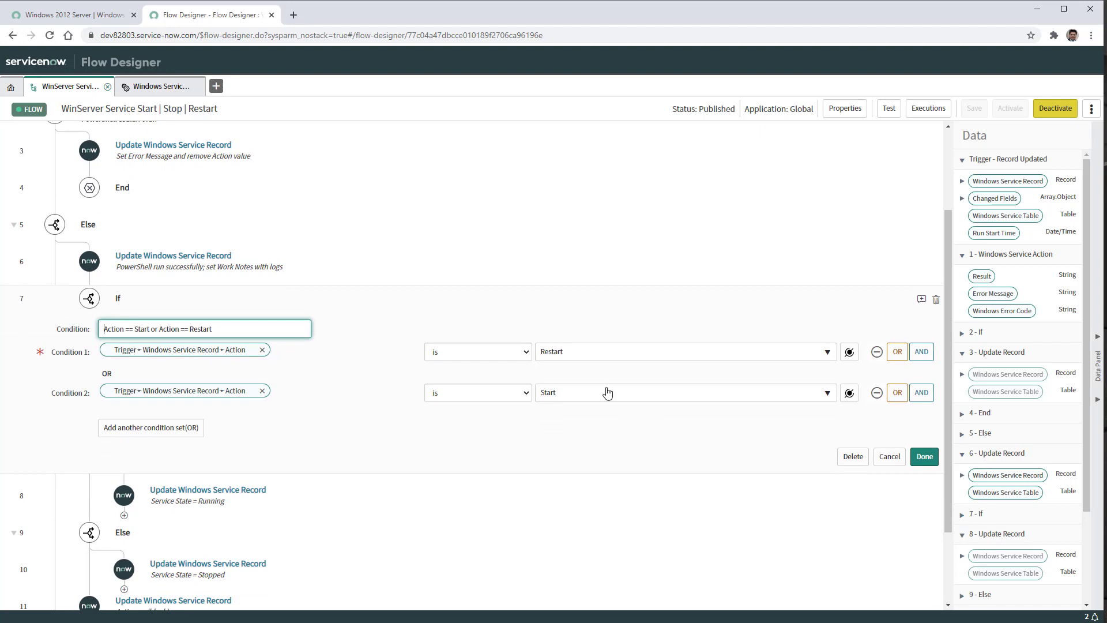
click(924, 456)
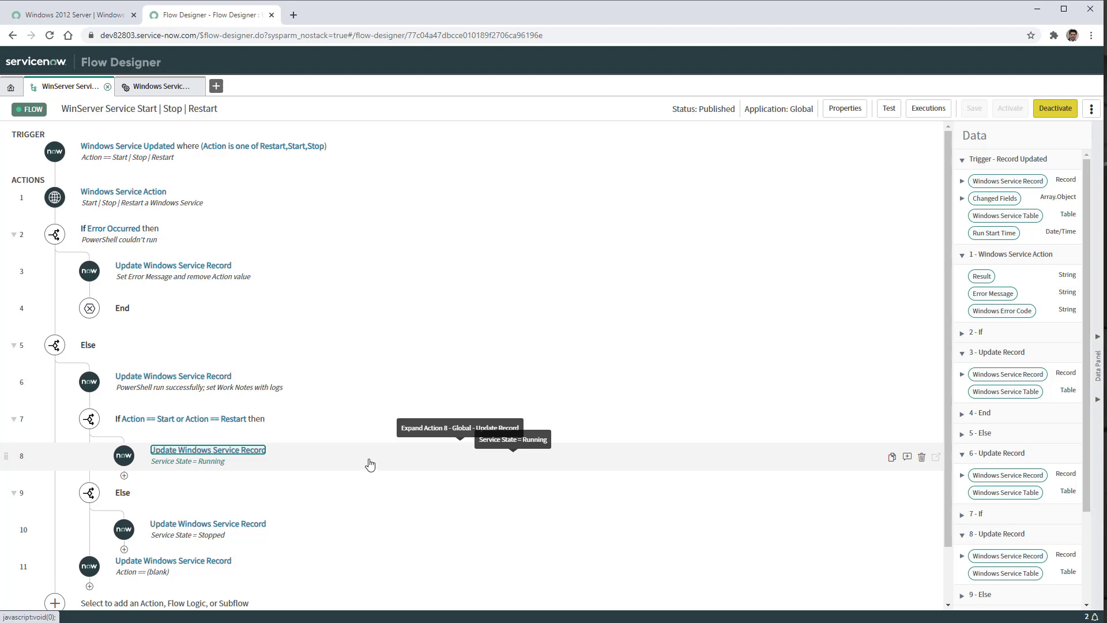
- Examine the flow's Else-branch record update that sets the service state to Stopped, then close its details
scroll(370, 464, down, 1)
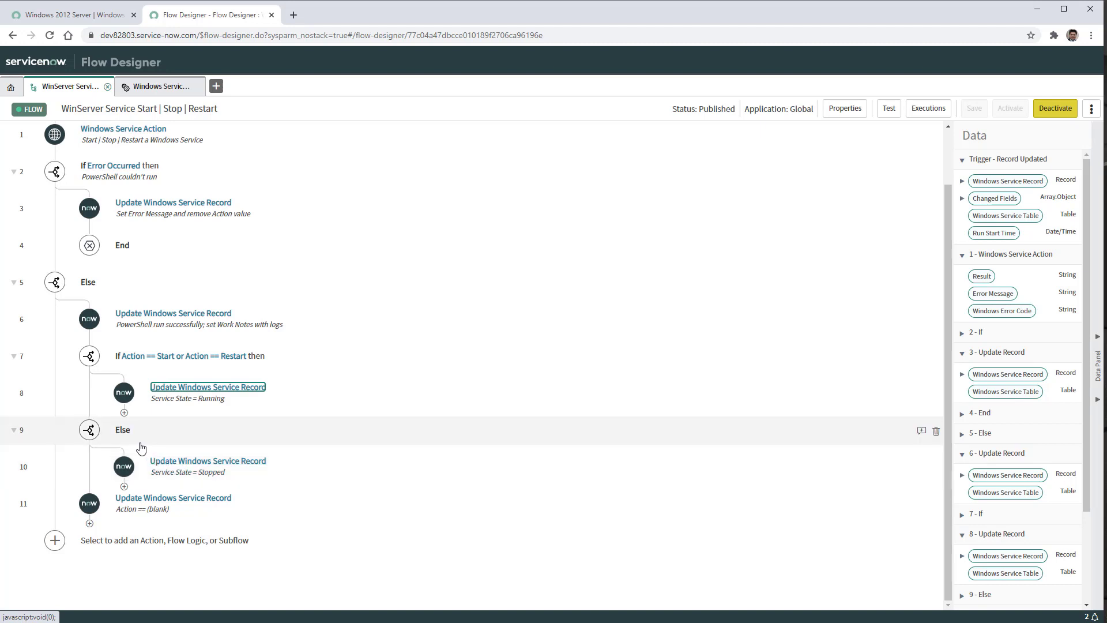
click(302, 465)
scroll(576, 487, down, 2)
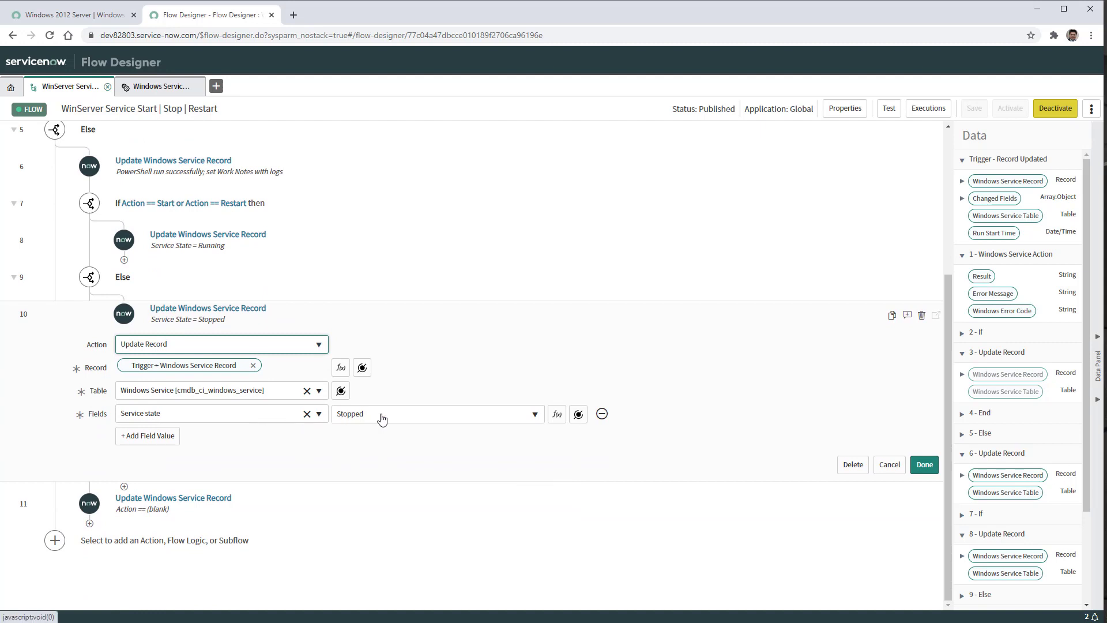
click(924, 464)
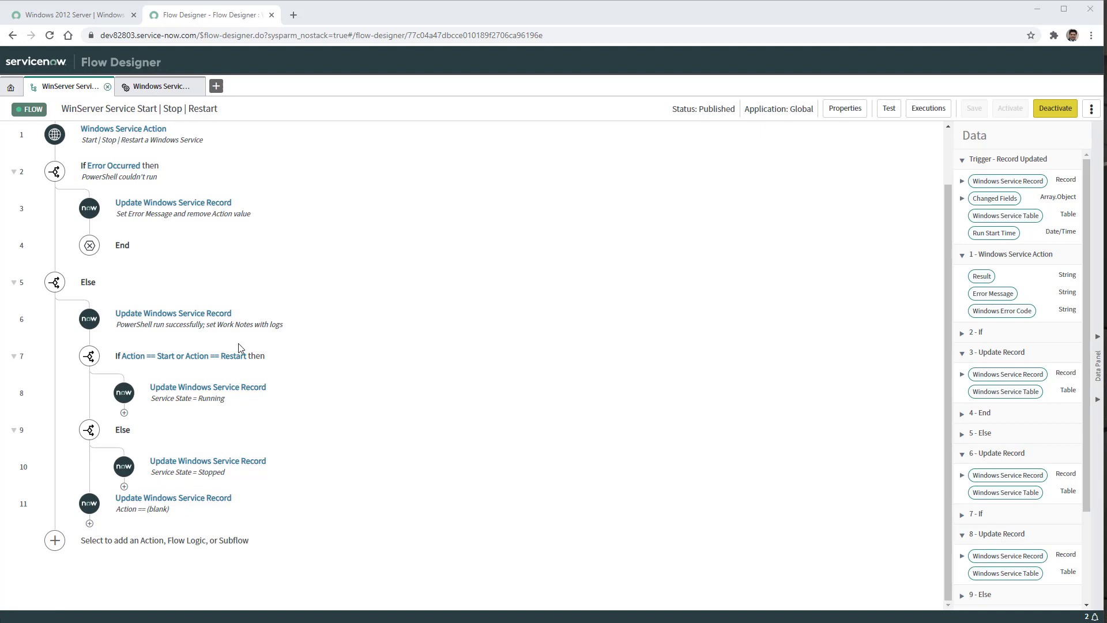
scroll(424, 370, up, 1)
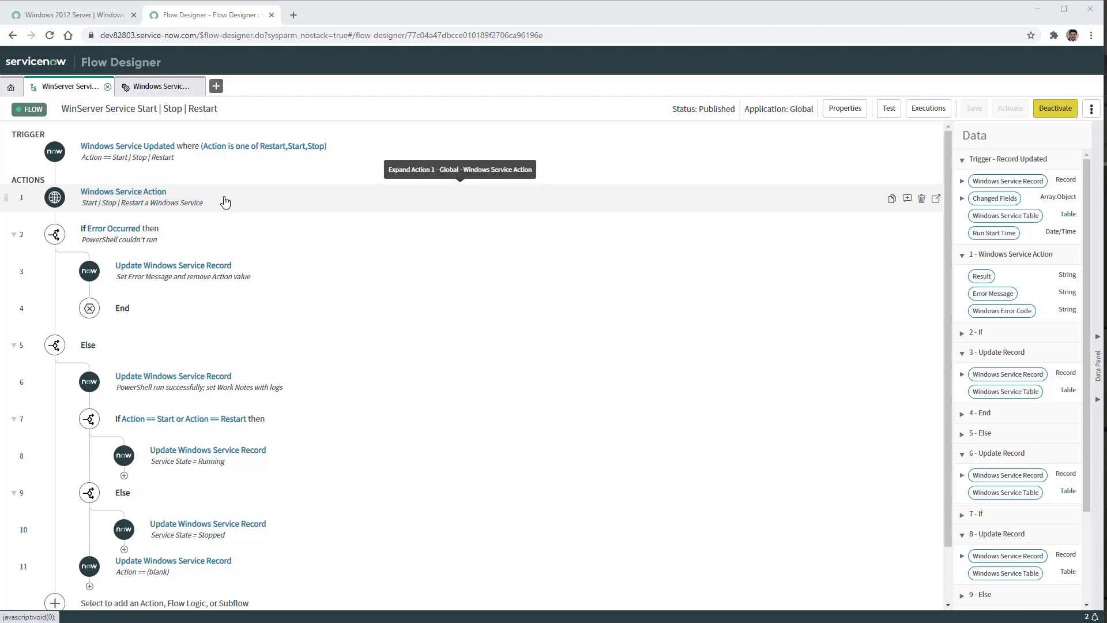
- Examine the Windows Service Action's inputs and outputs, and its PowerShell step's connection details, MID Server script and input variables
click(165, 90)
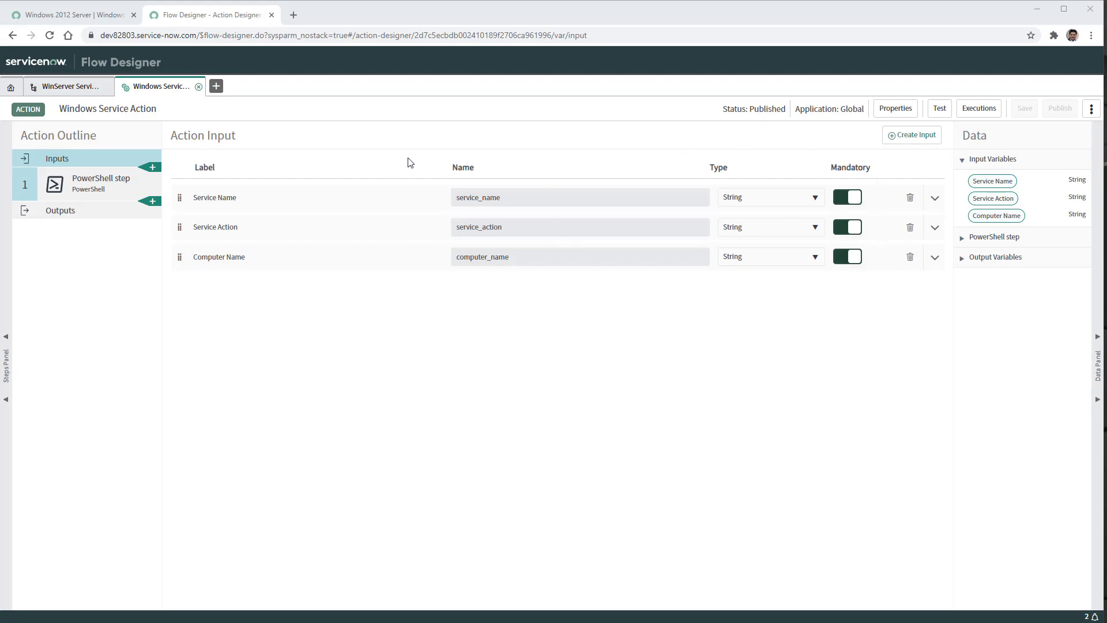
click(71, 214)
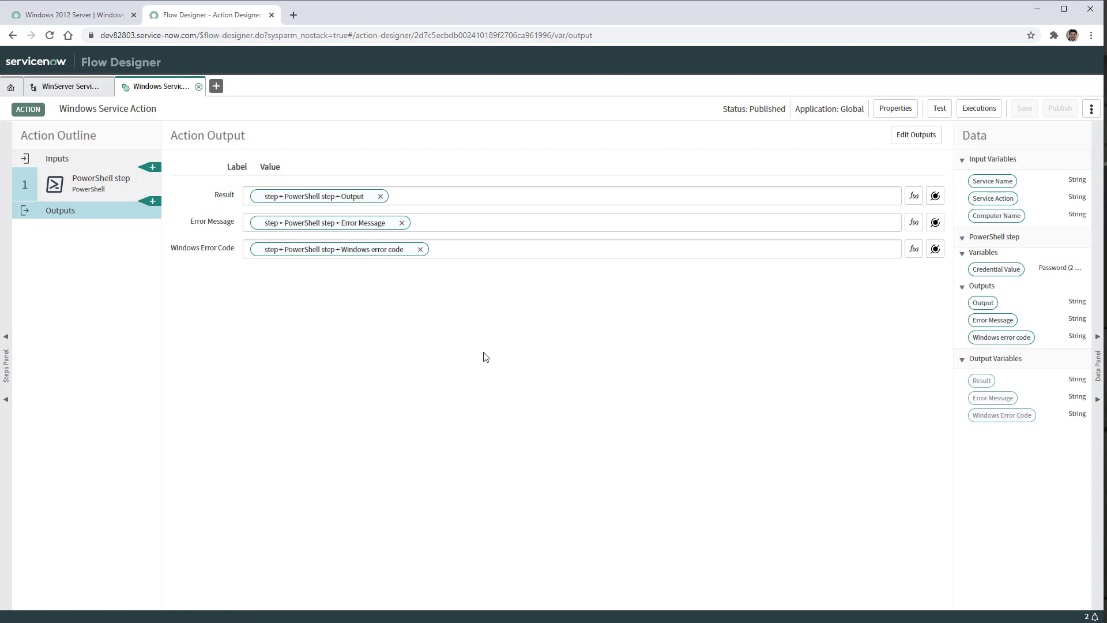
click(81, 192)
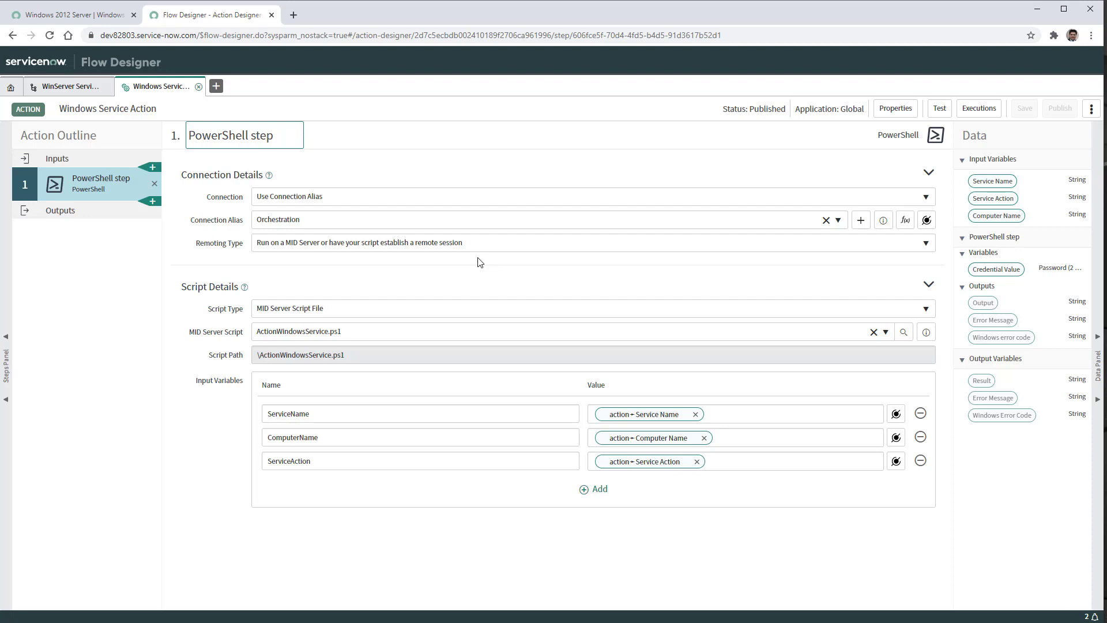
click(212, 268)
mouse_move(214, 315)
mouse_move(197, 338)
mouse_move(611, 422)
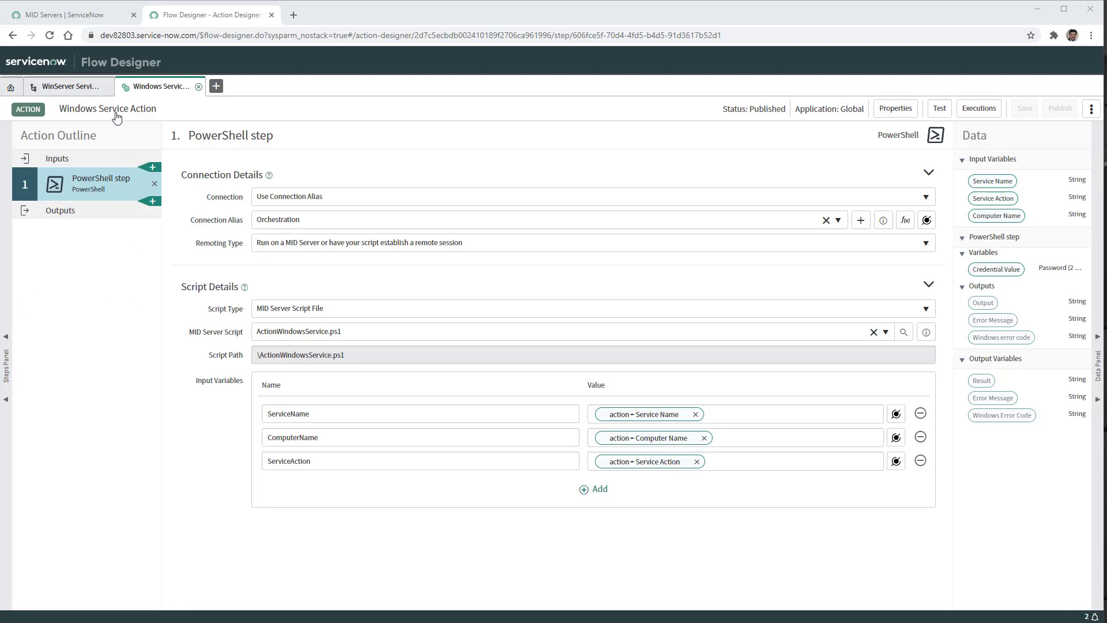
- Find the MID Server script file named ActionWindowsService and open its record
click(78, 19)
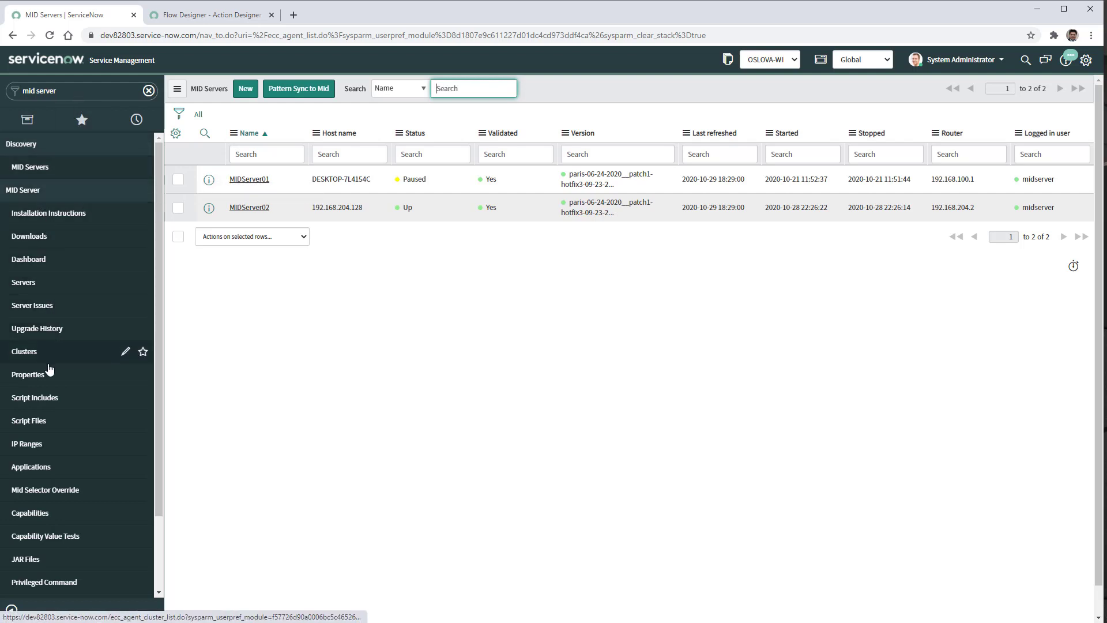
click(29, 420)
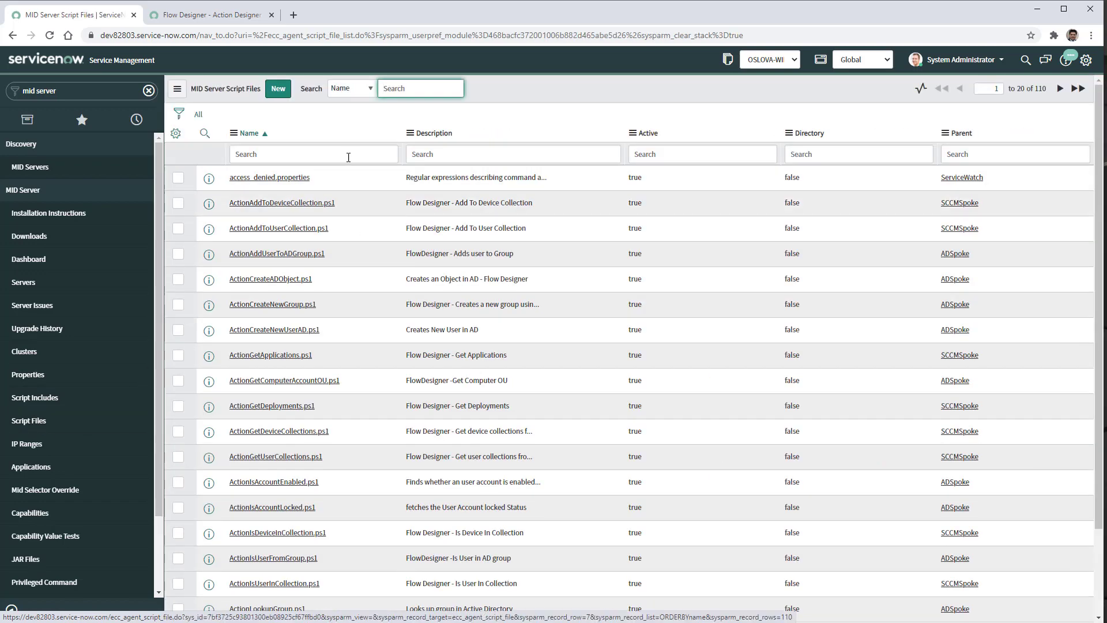
click(345, 156)
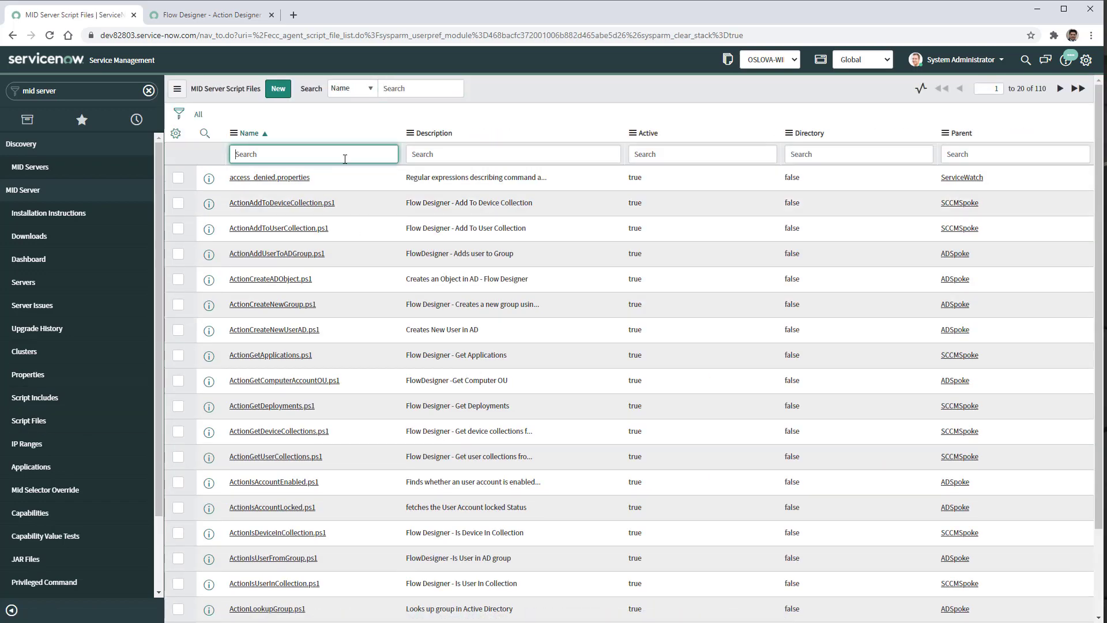
text(ActionWindowsService)
key(Return)
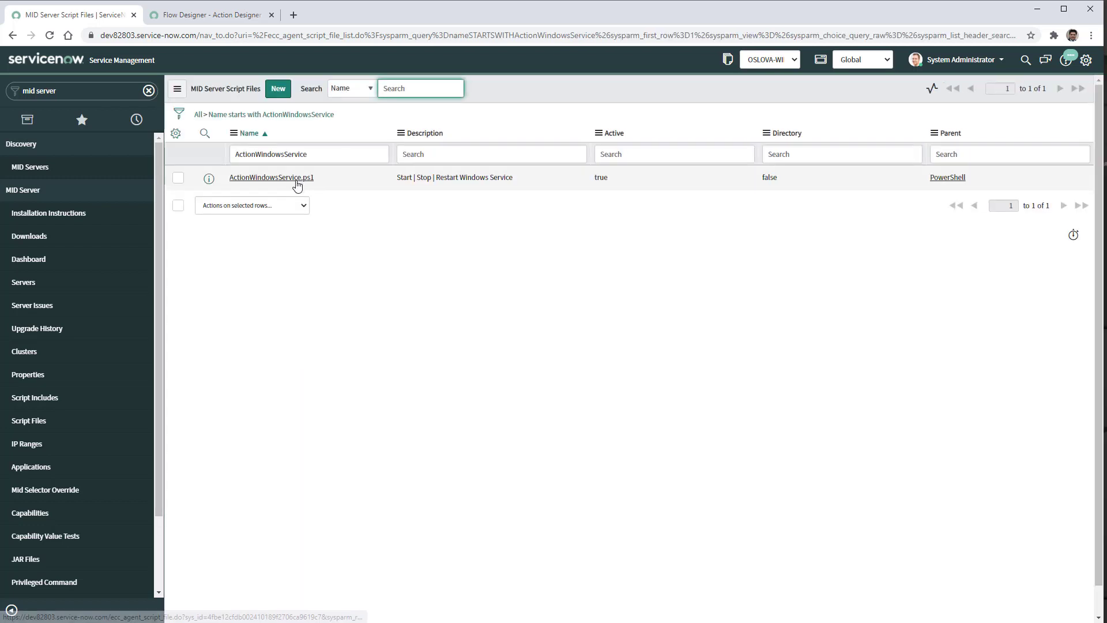
click(278, 179)
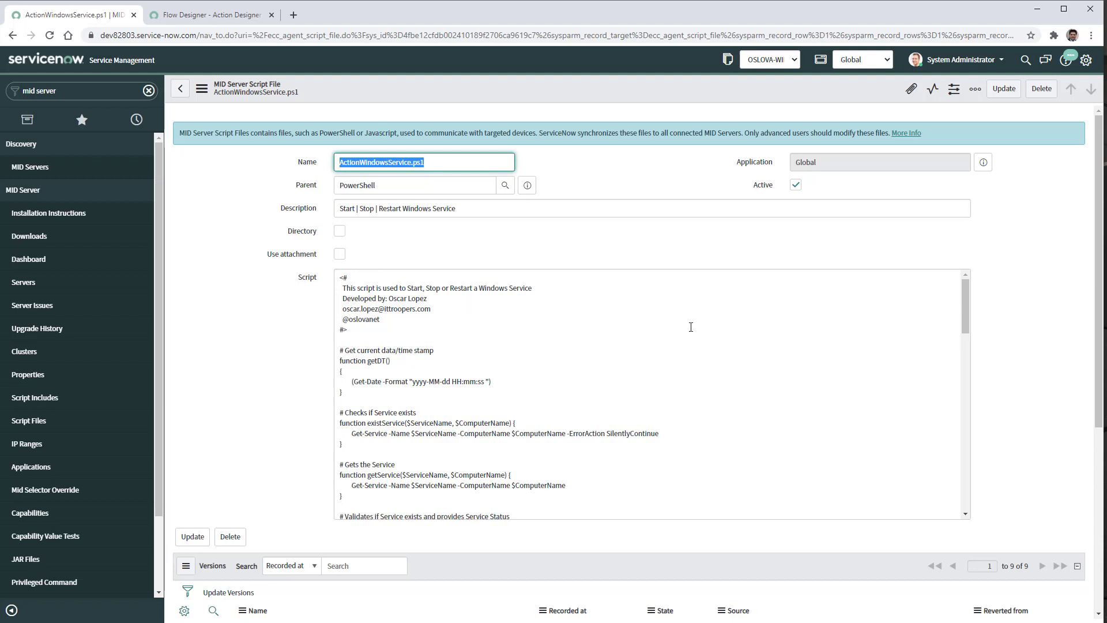
- Read through the ActionWindowsService.ps1 script, including its service status functions and the stop, start and restart conditions
scroll(691, 327, down, 10)
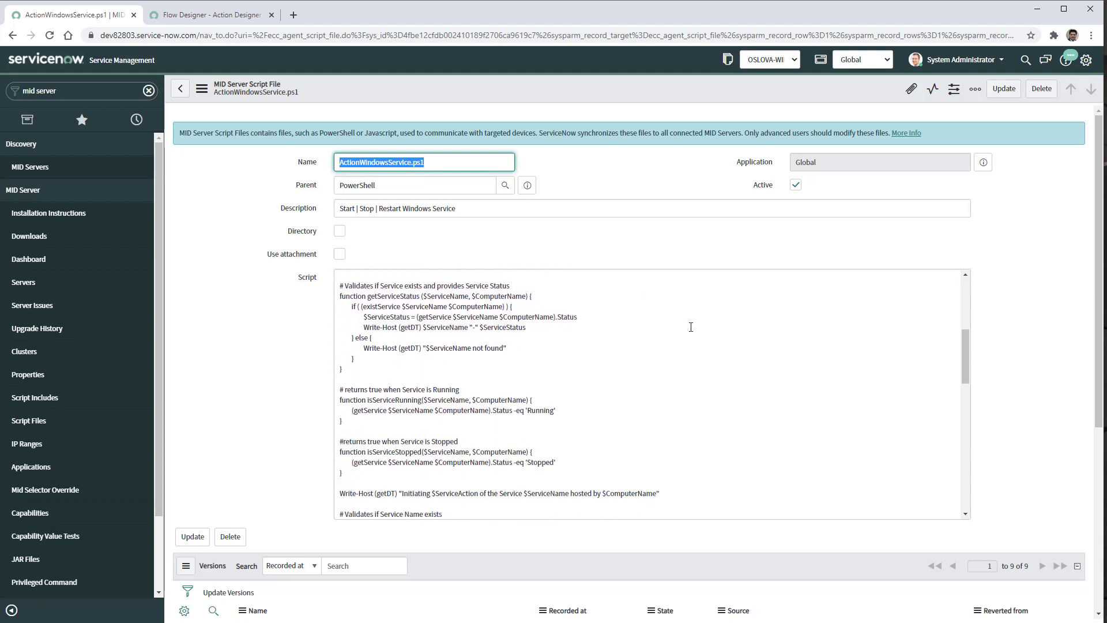
scroll(693, 326, down, 3)
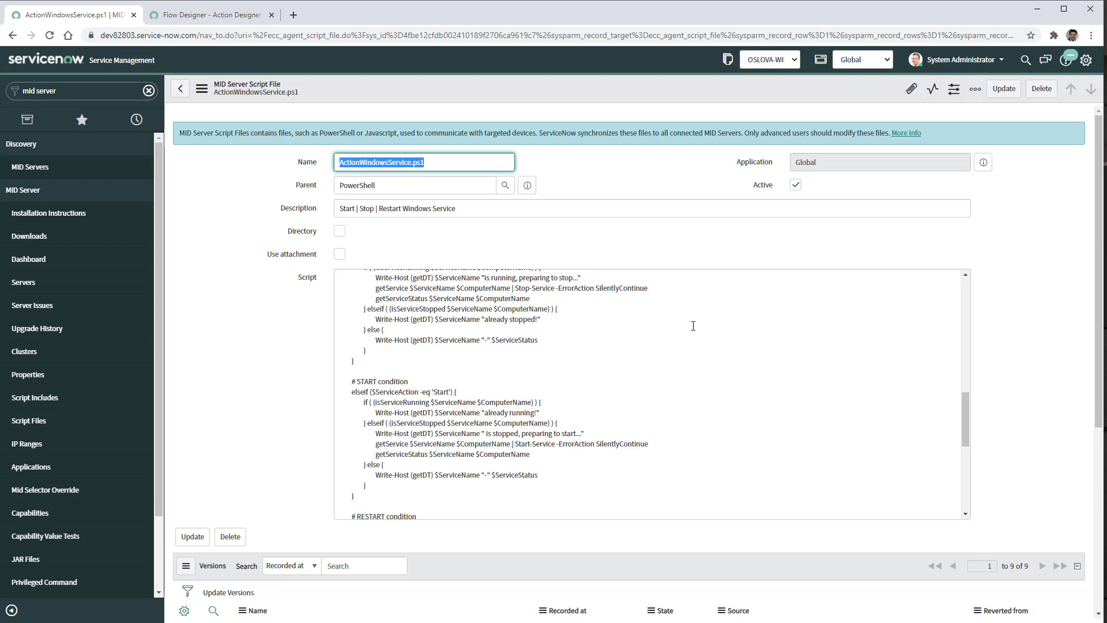
scroll(701, 415, down, 2)
scroll(701, 416, up, 5)
scroll(700, 416, up, 7)
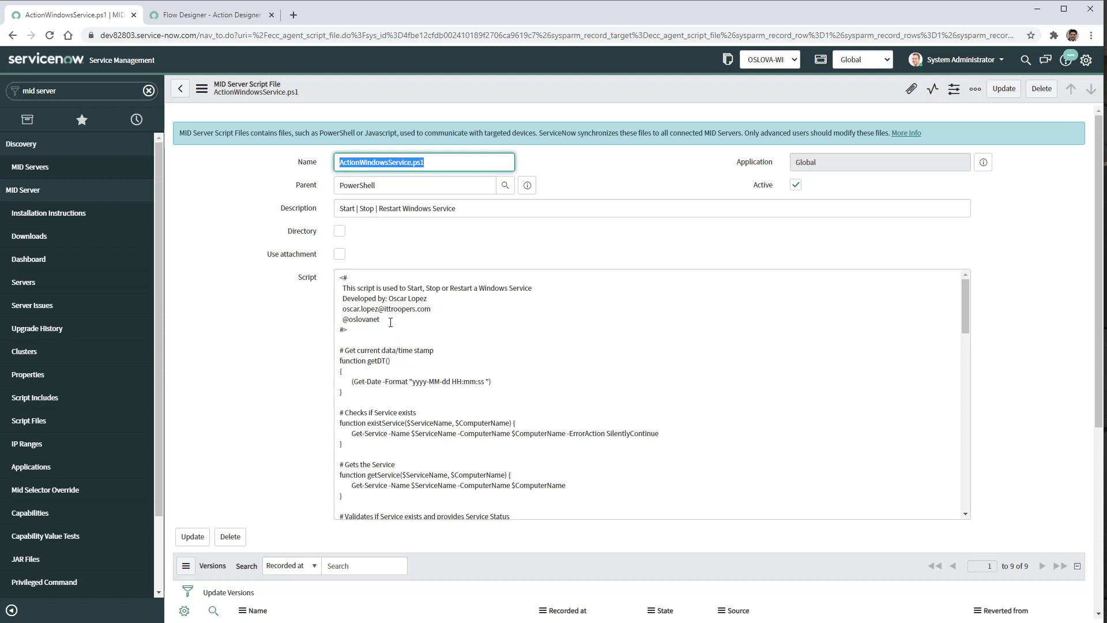
scroll(479, 352, down, 4)
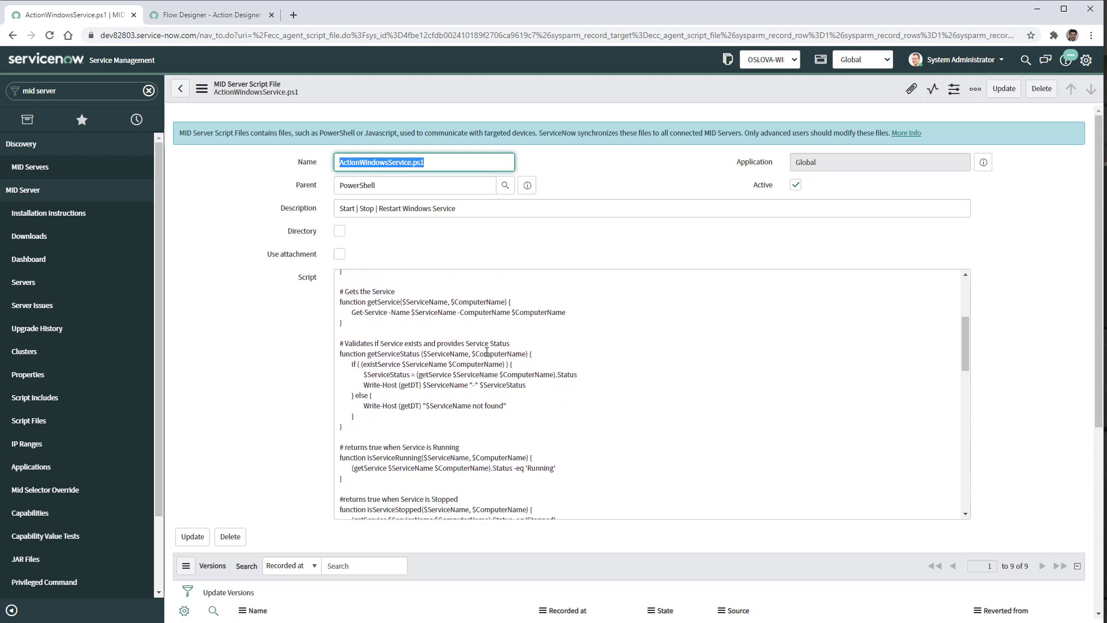
scroll(486, 352, down, 6)
scroll(490, 347, up, 6)
scroll(489, 347, up, 4)
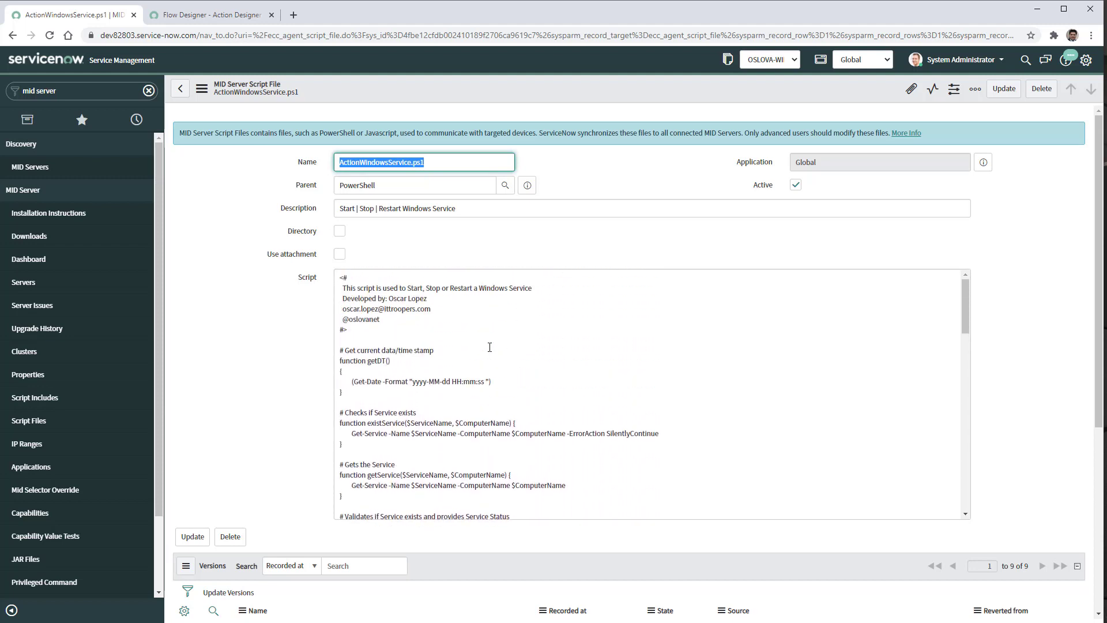